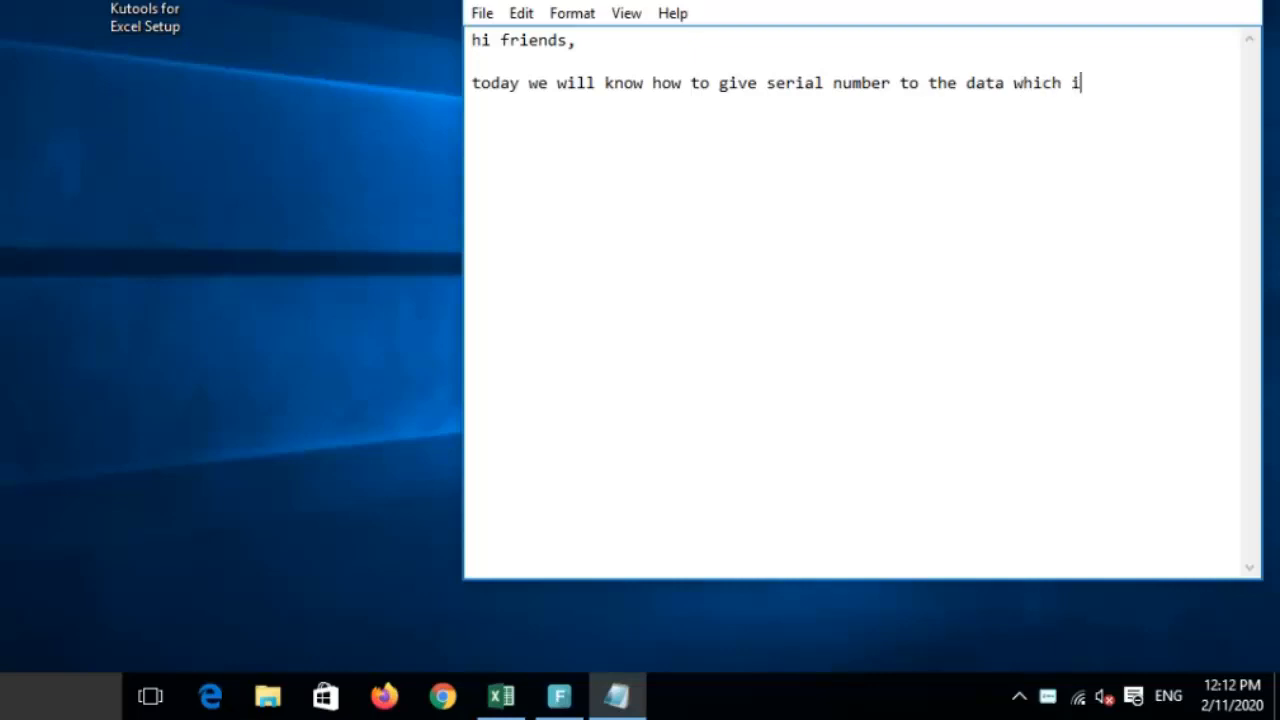
Continue the note with "we can give serial number by dragging the cell but after filtering the Data it is not possible so".
key(Return)
text(we can give serial number)
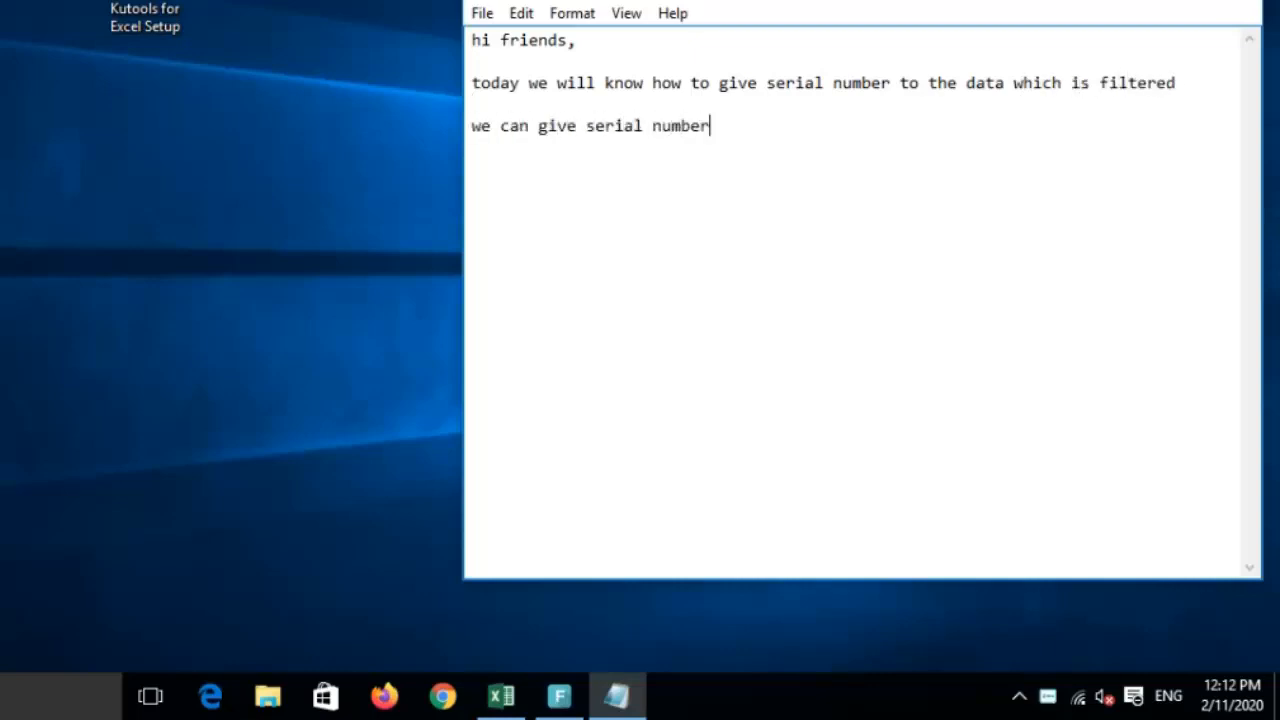
text( by dragging the ce)
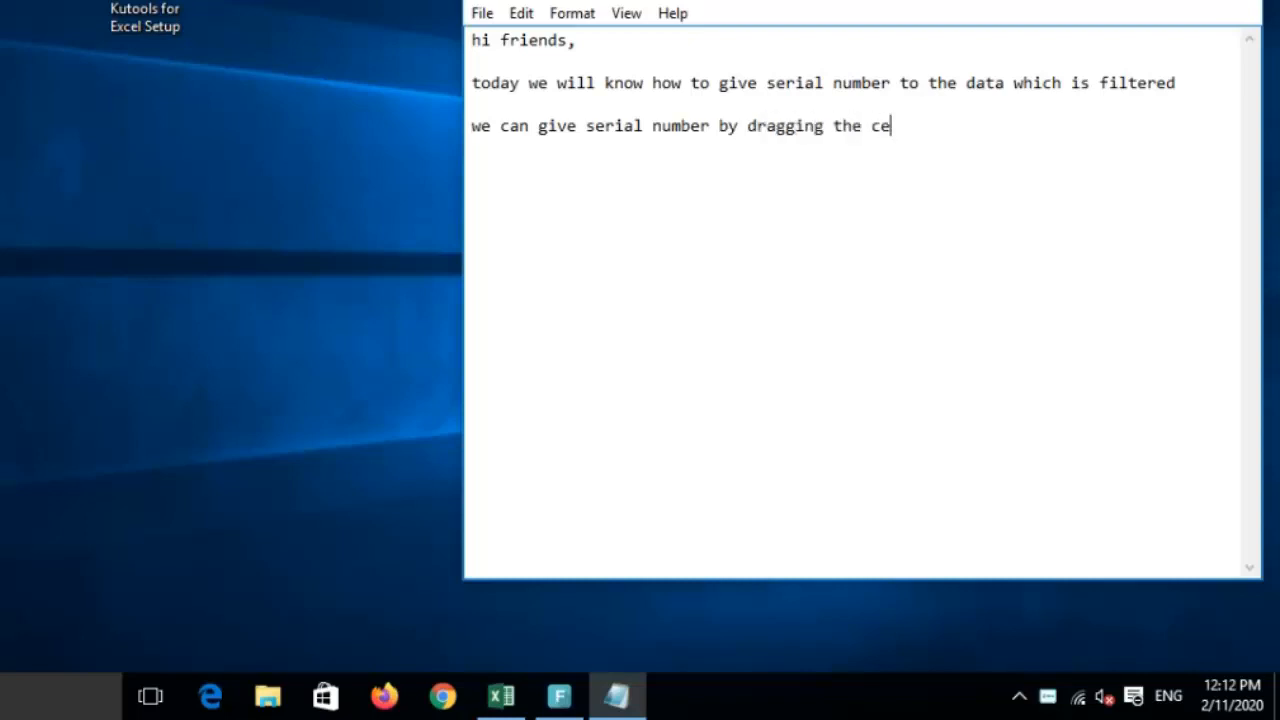
text(ll but after)
text( filtering the Data  i)
text(t is not possible so)
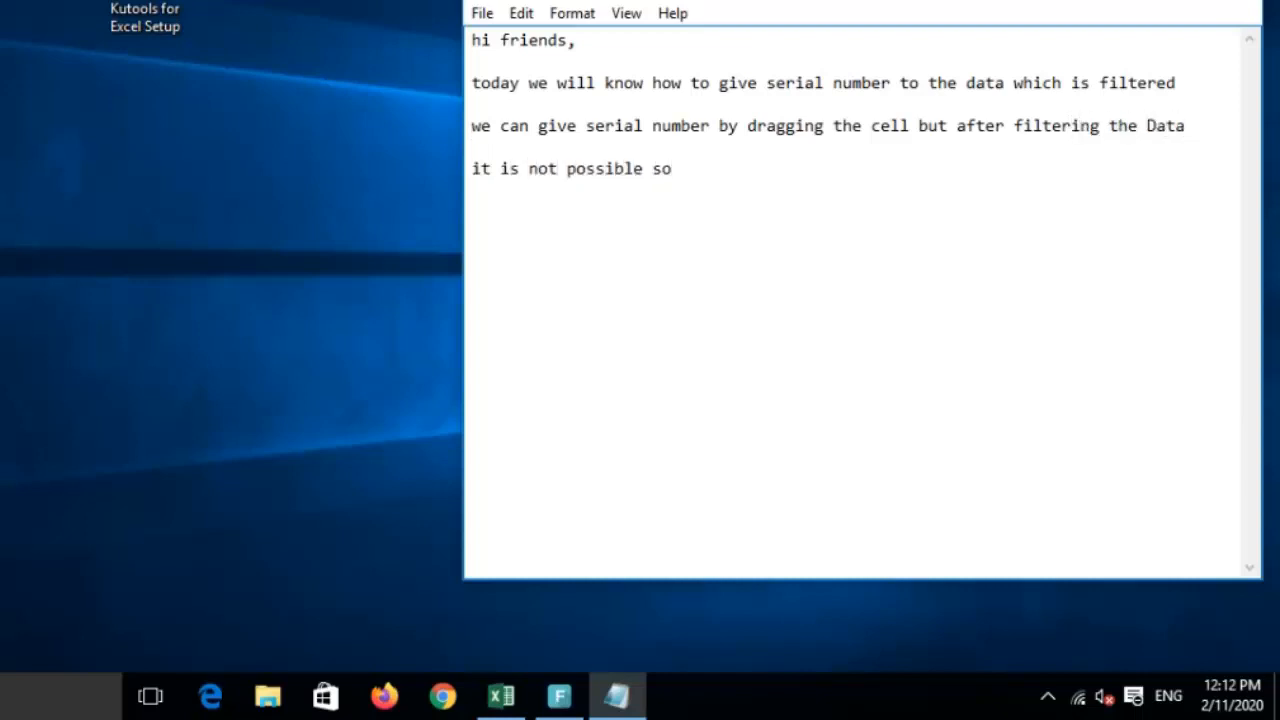
key(Return)
text(le)
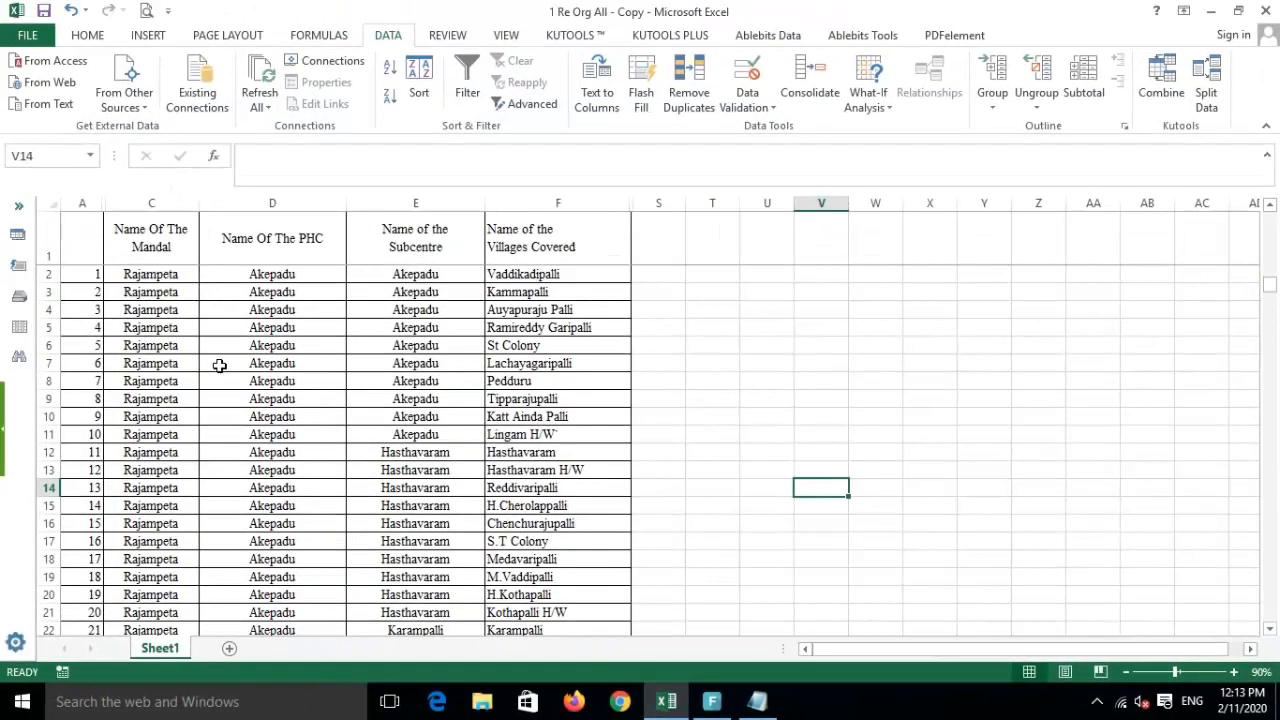
Switch to Excel and filter the Name Of The PHC column to show only Devapatla.
click(140, 364)
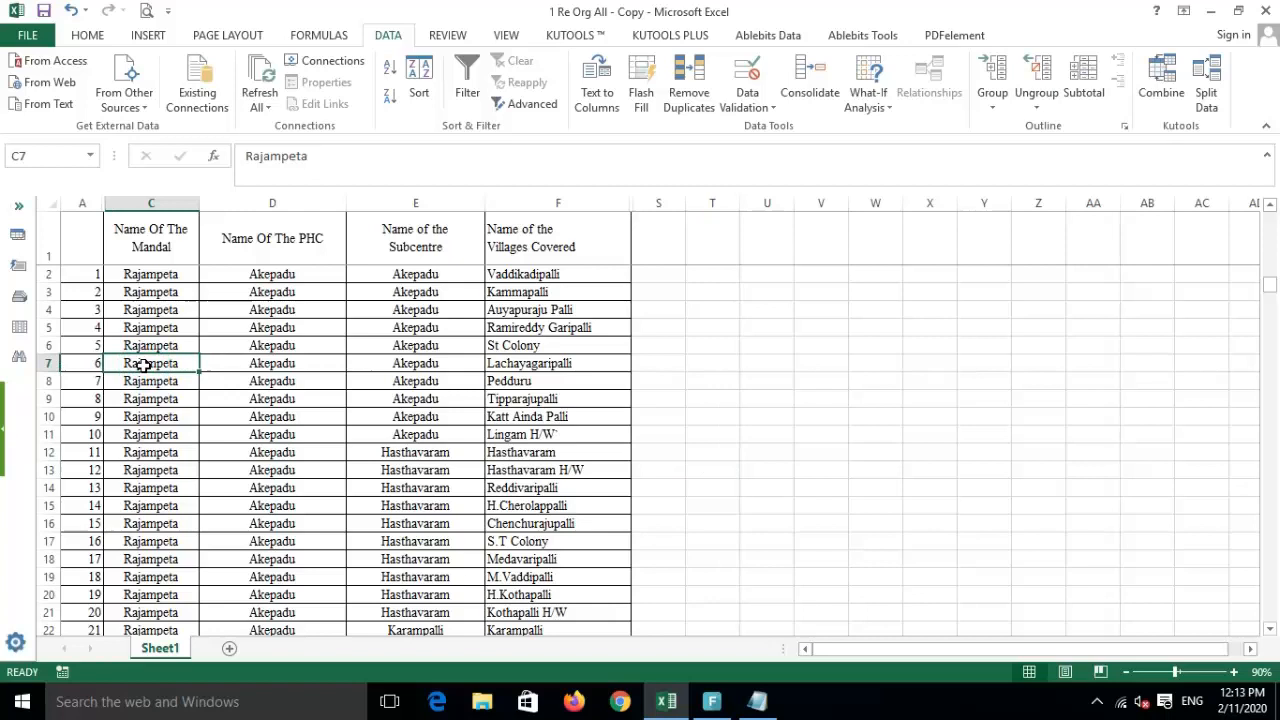
click(258, 205)
click(467, 80)
click(337, 256)
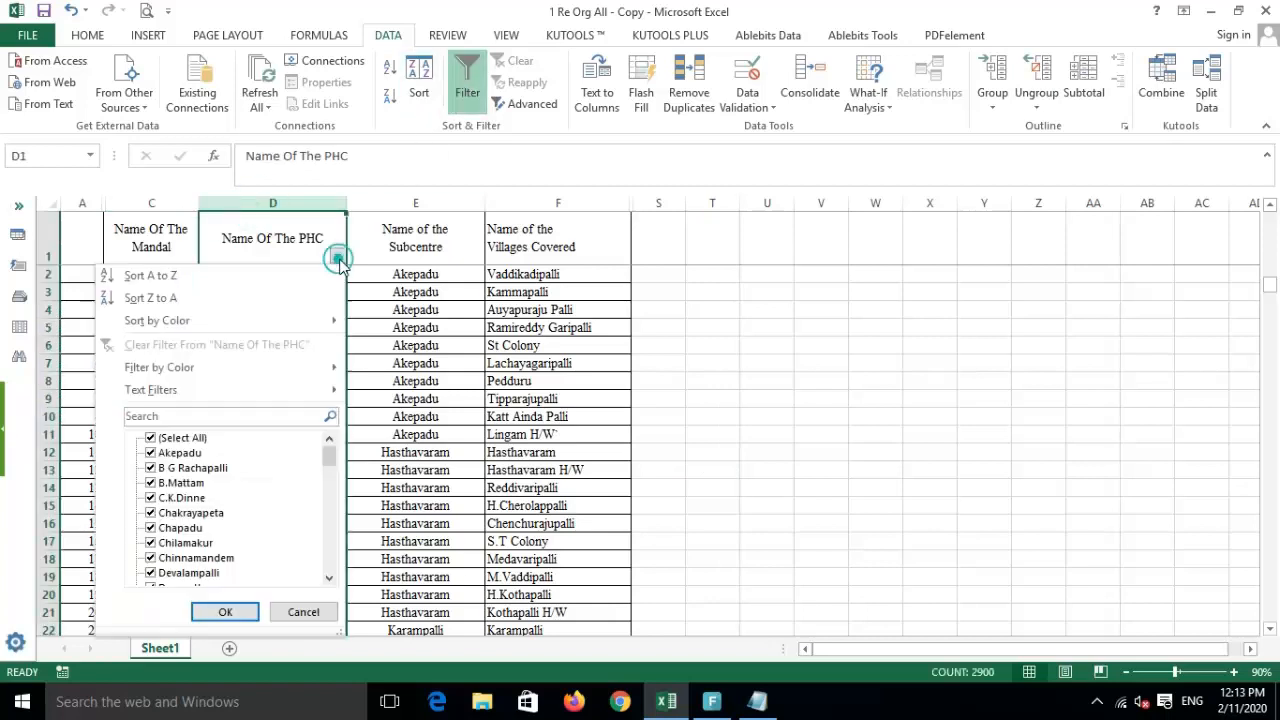
click(180, 440)
scroll(210, 570, down, 1)
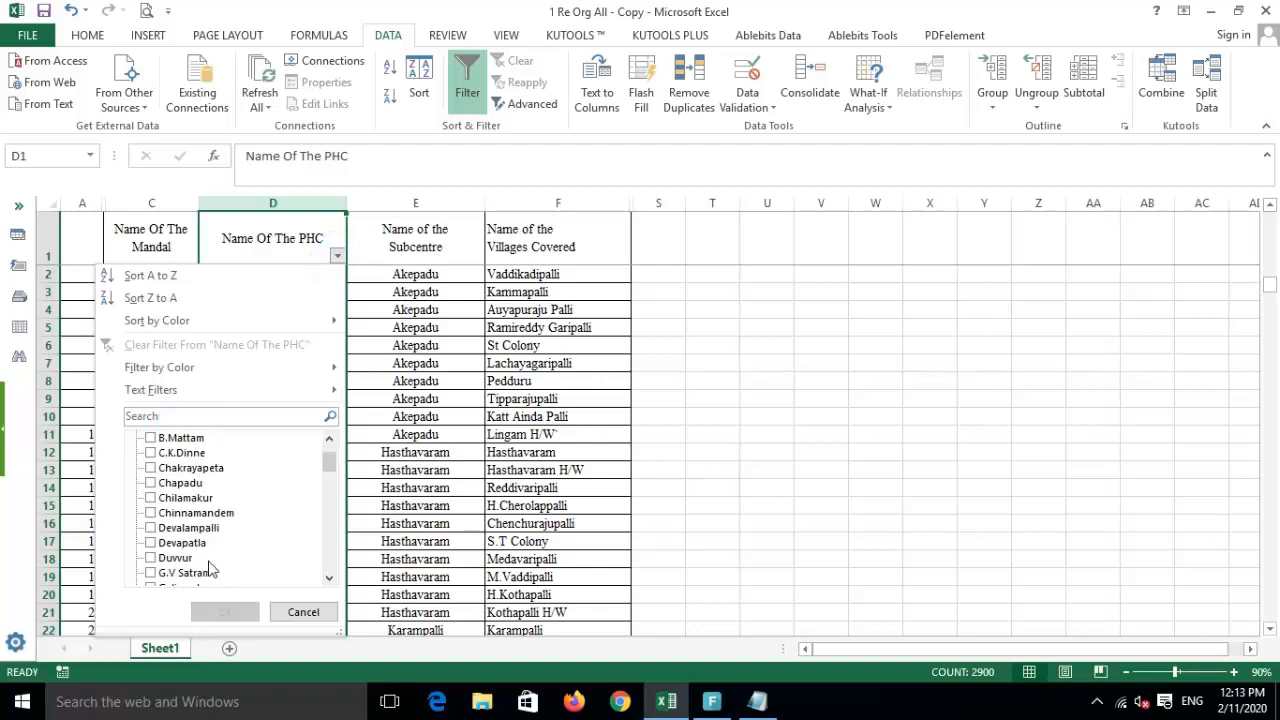
click(195, 543)
click(222, 611)
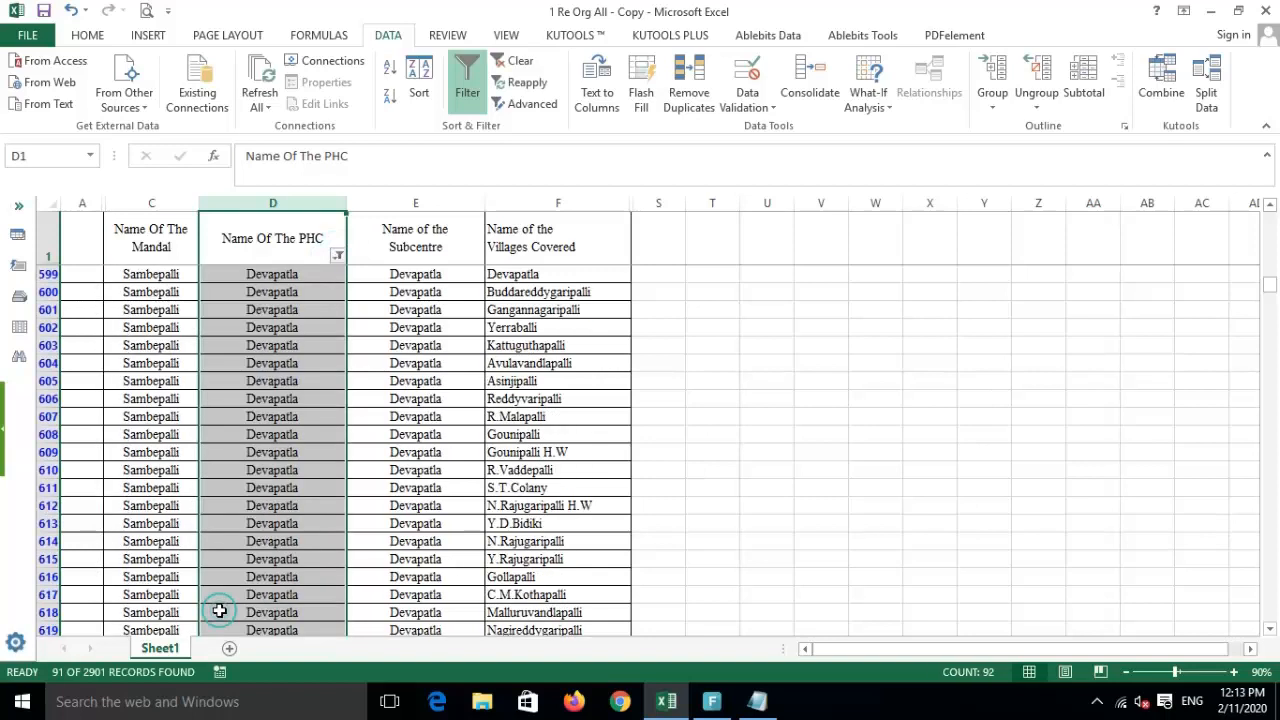
Try to number the filtered rows by entering 1 and 2 in A599 and A600 and filling column A down to row 690.
click(758, 417)
click(84, 275)
text(1)
key(Return)
text(2)
key(Return)
drag(86, 275, 92, 612)
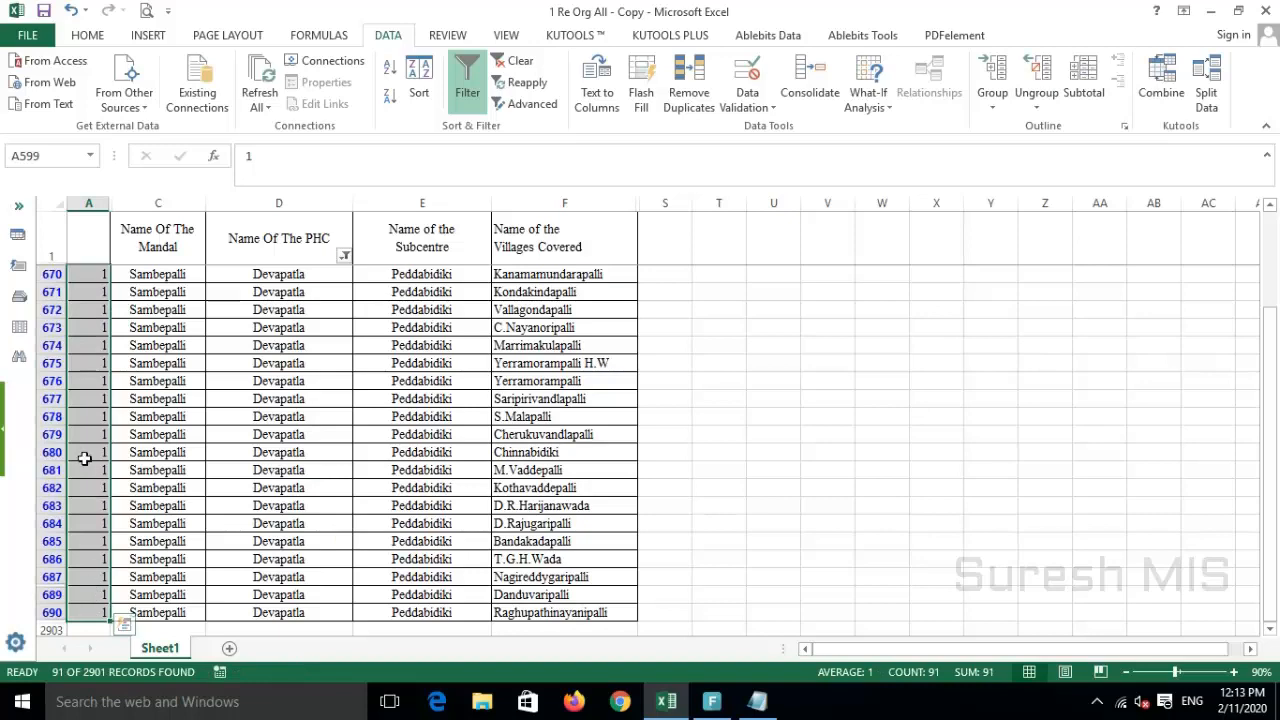
scroll(85, 458, up, 17)
scroll(85, 458, up, 7)
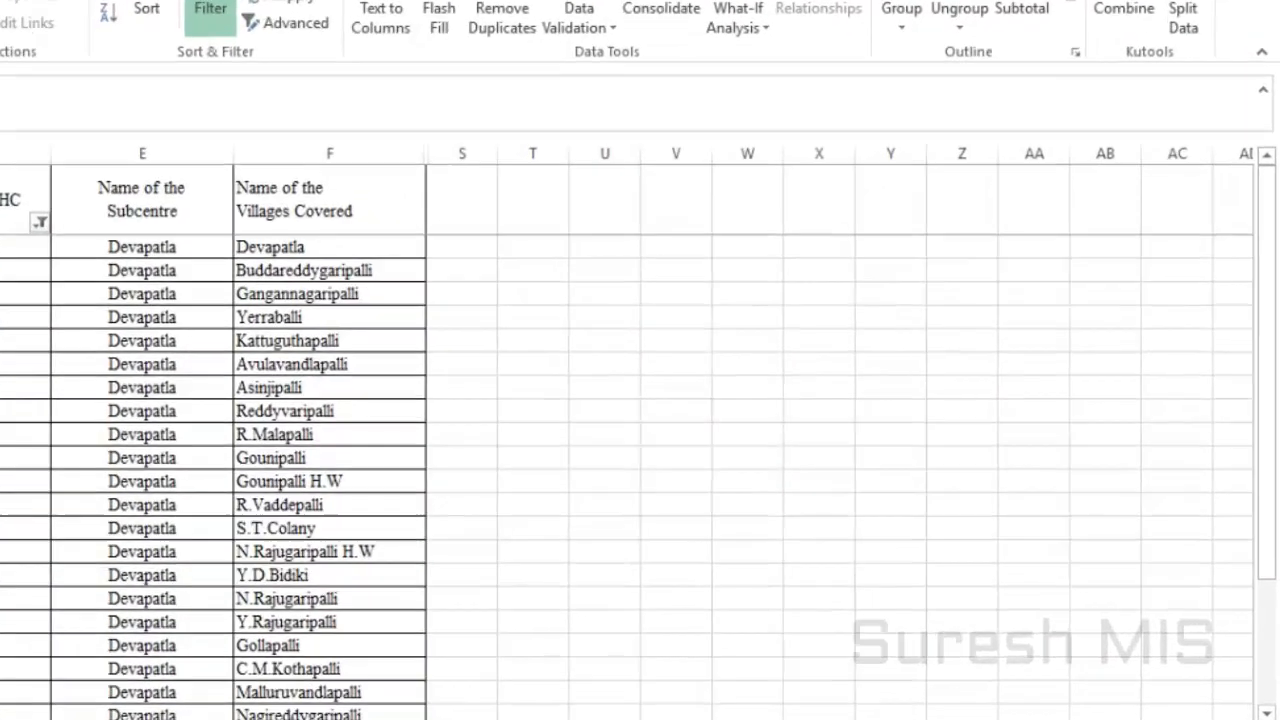
Switch to Notepad and write "see we are getting only digit 1 in all the cells" and "we need seperate numbering to the data".
click(757, 702)
text(see we are getting only digit 1 in all the cells)
key(Return)
key(Return)
text(we need )
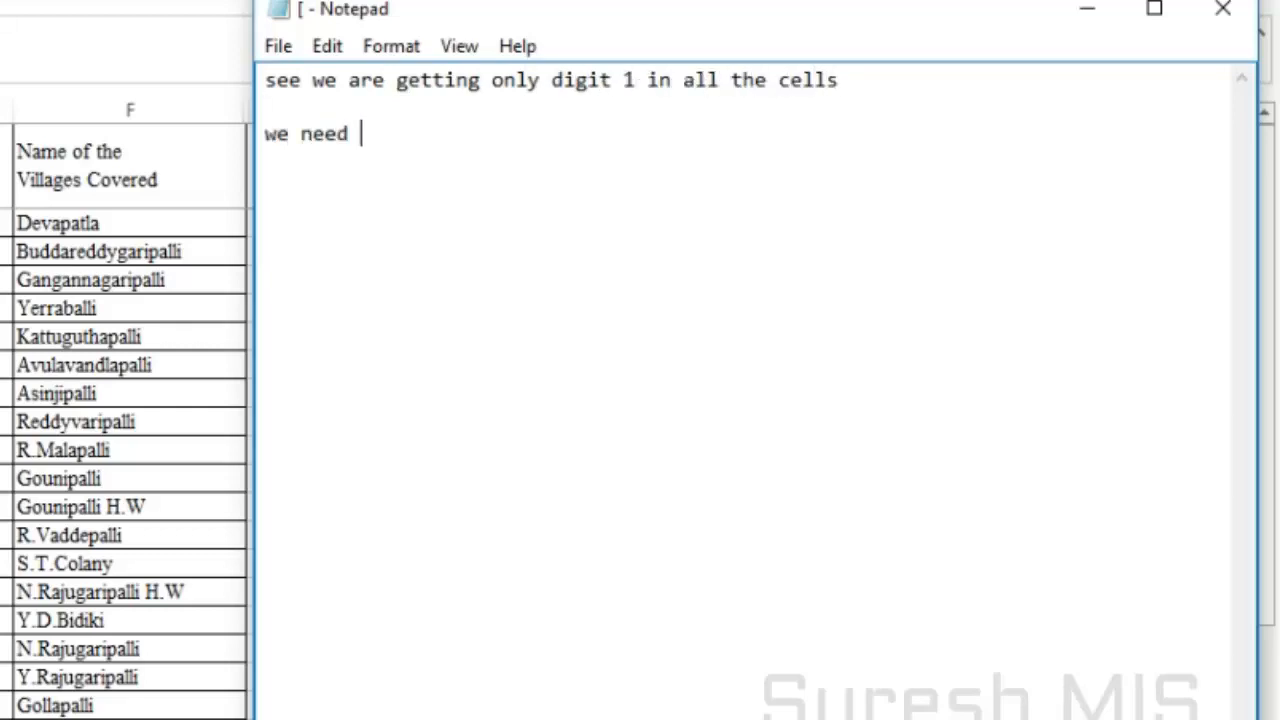
text(seperate numbering to the d)
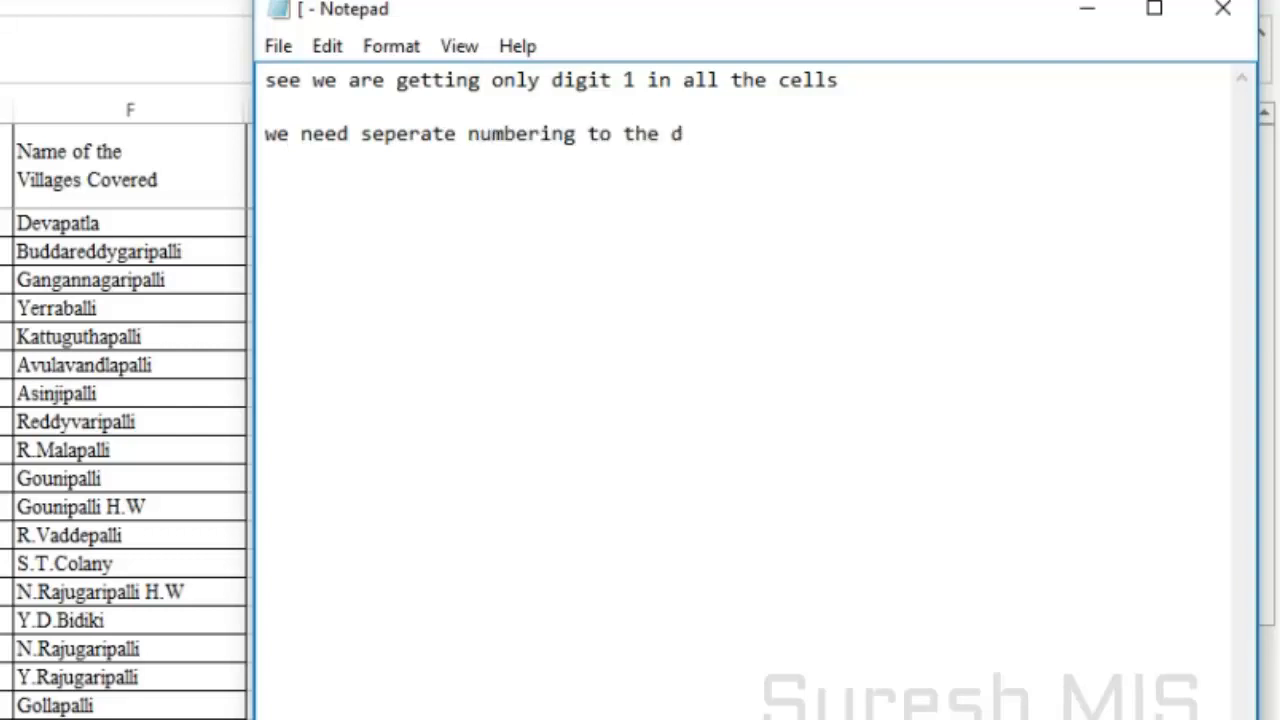
text(ata)
key(Return)
key(Return)
Add the note line "for that we have to download KUTOOLS which is a third party tool to do many shortcuts and data tips.".
text(for that we have to downoo)
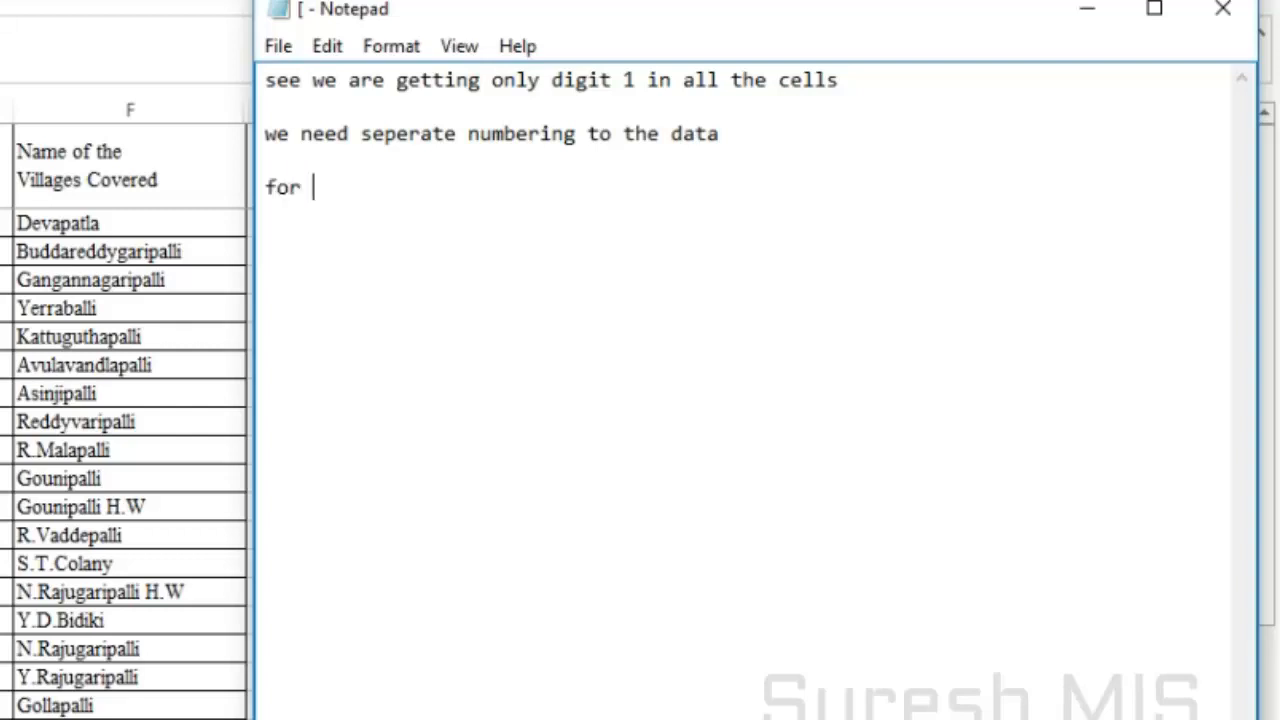
key(BackSpace)
text(load KUTOOL)
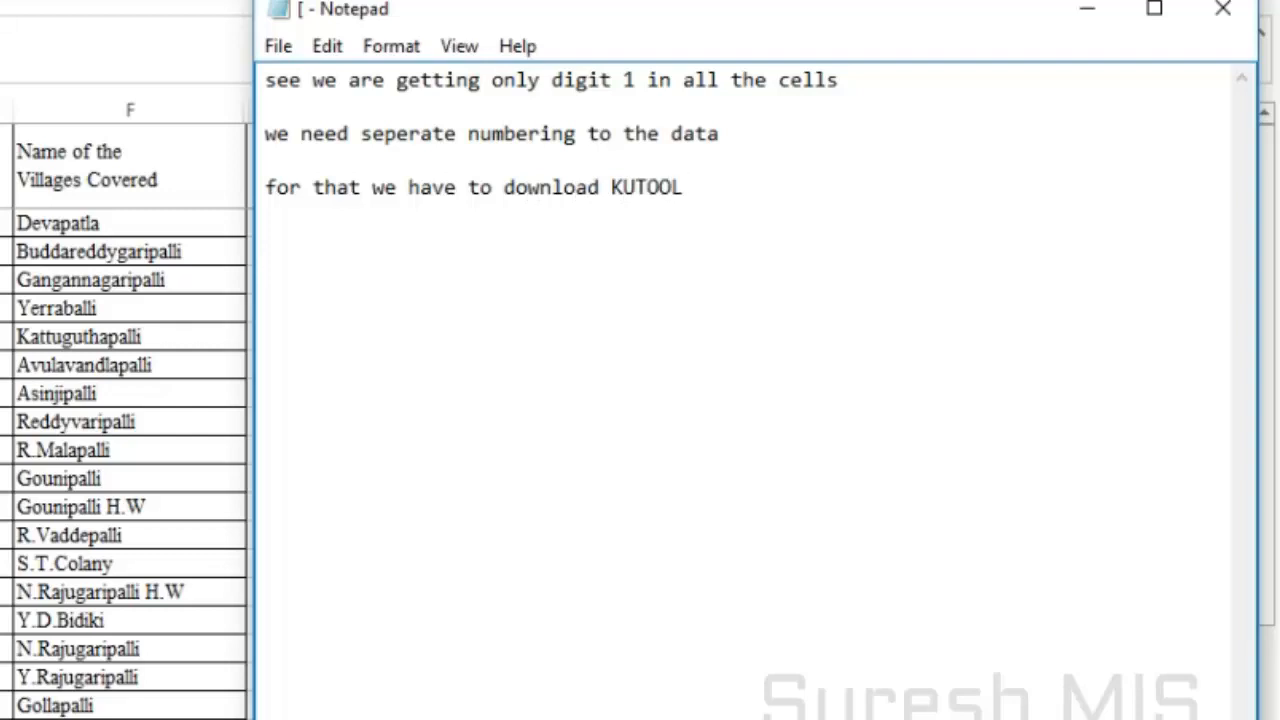
text(S which is a thir)
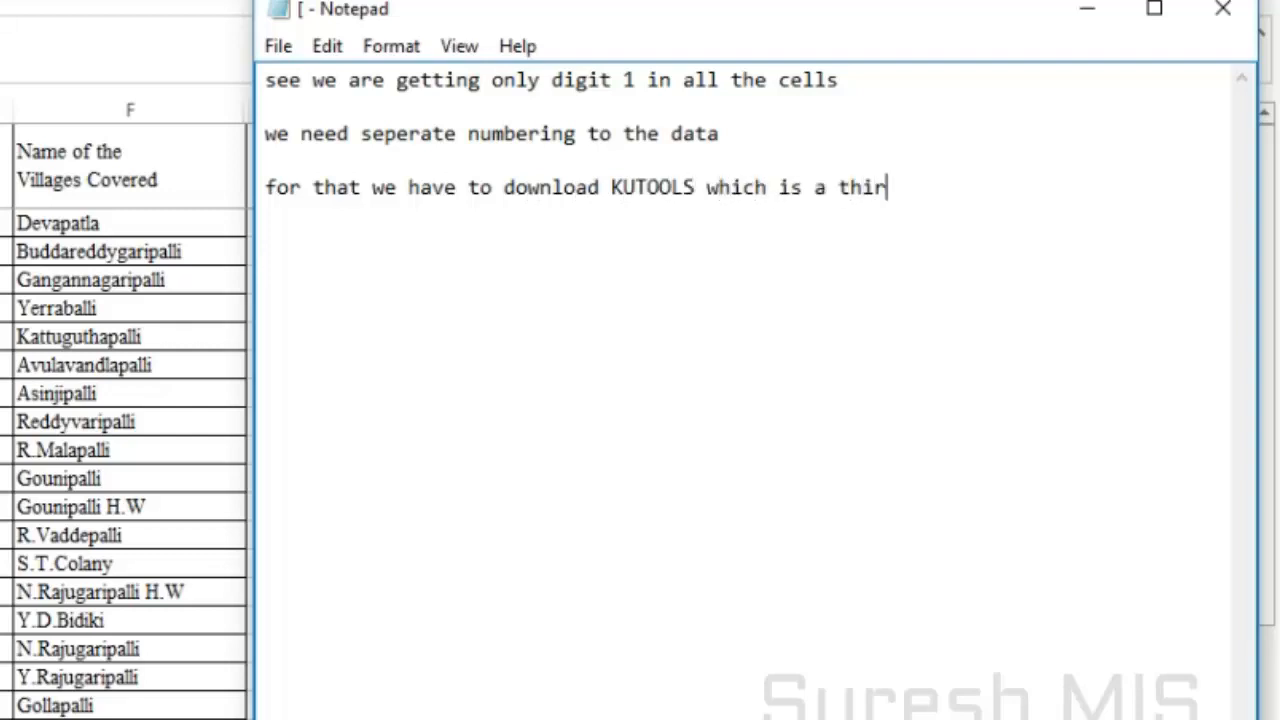
text(d party tool)
key(Return)
text(to)
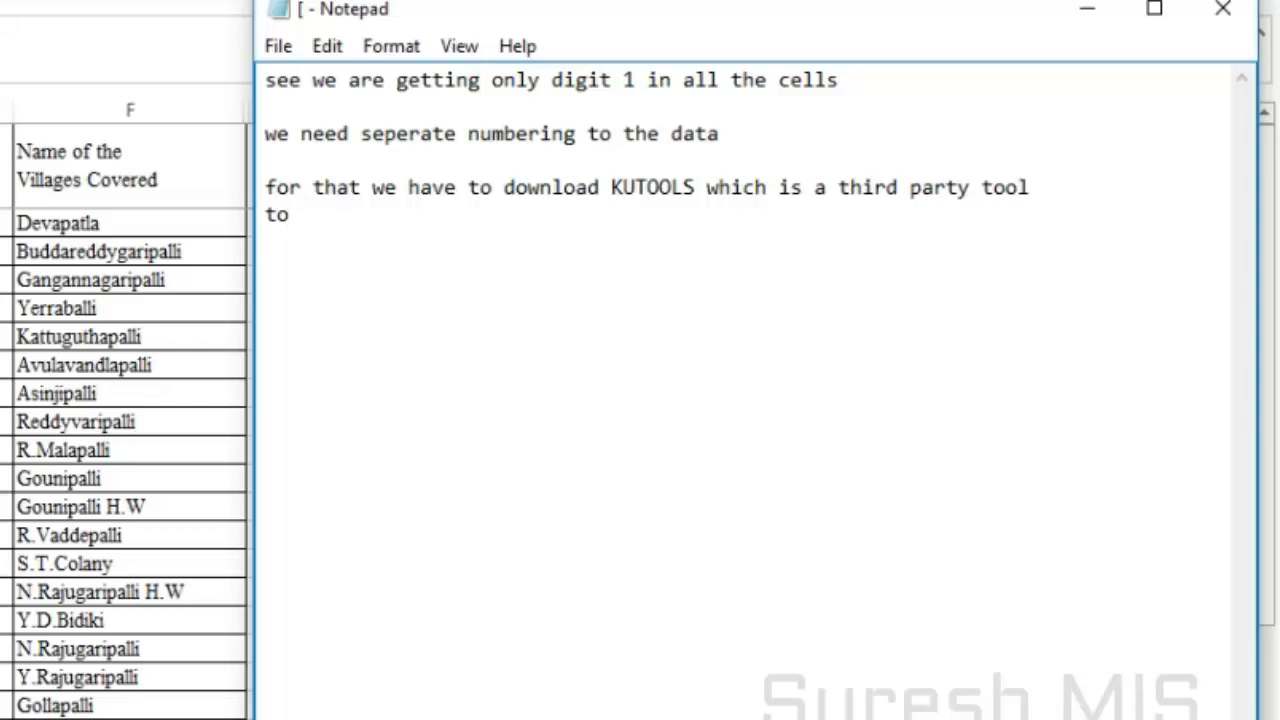
text( do many)
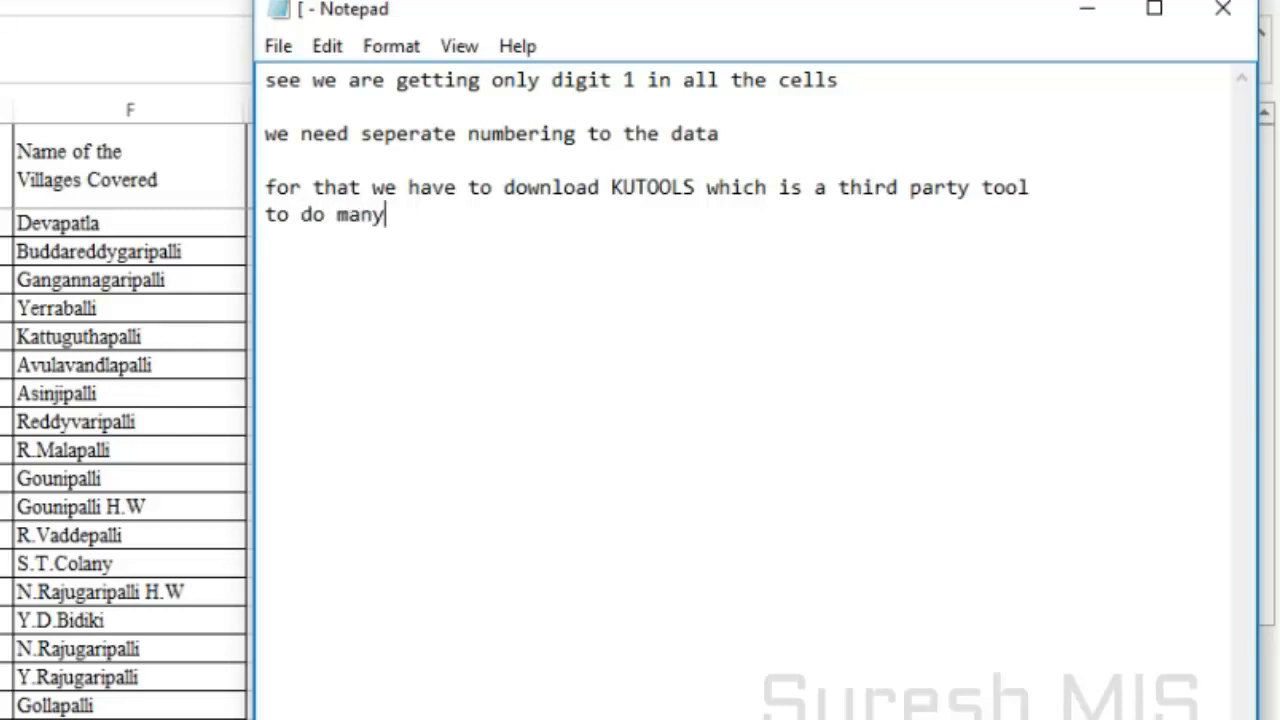
text( shortcut)
key(BackSpace)
key(BackSpace)
text(cuts and)
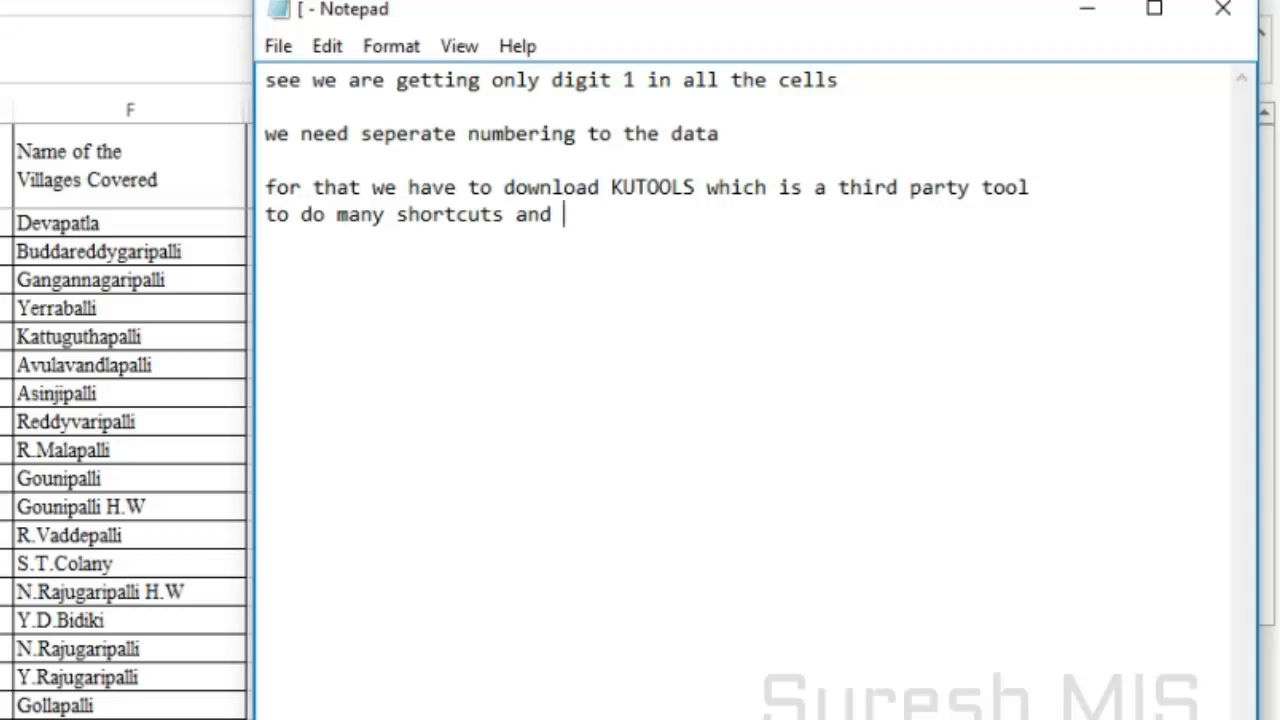
text(data tips.)
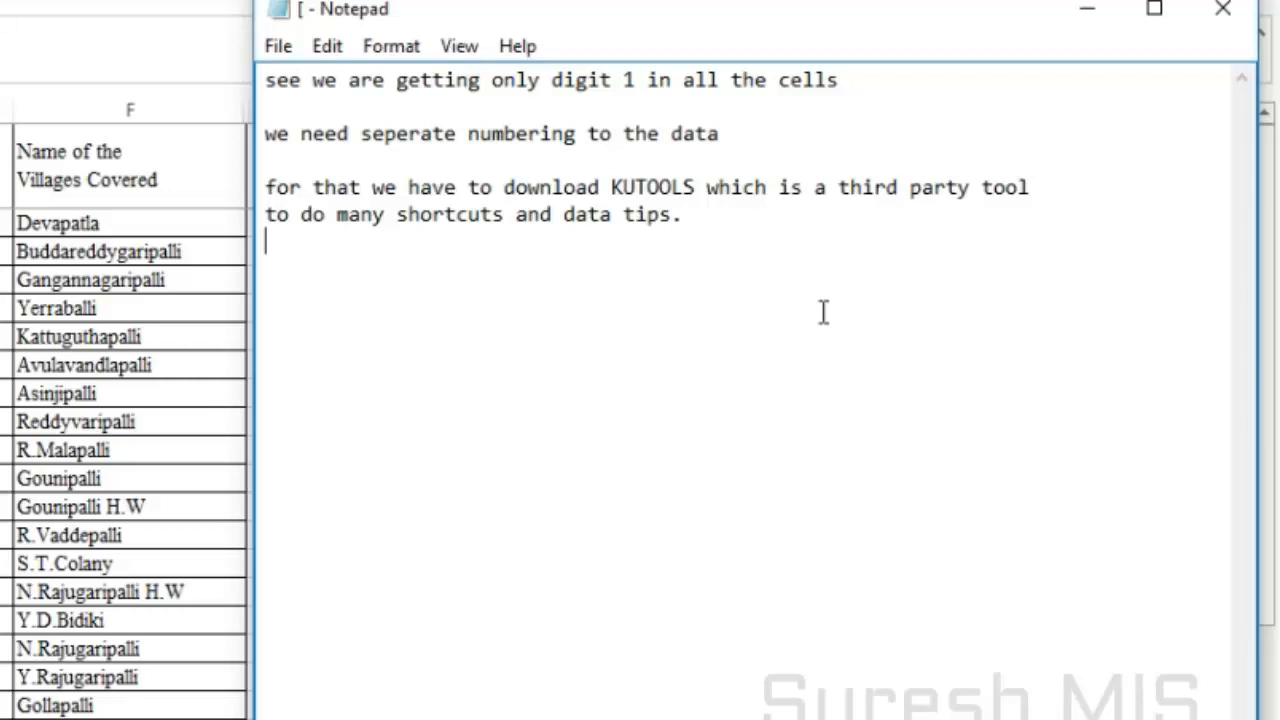
Add the note line "i will give the link in the description you can download it from there".
text( i will)
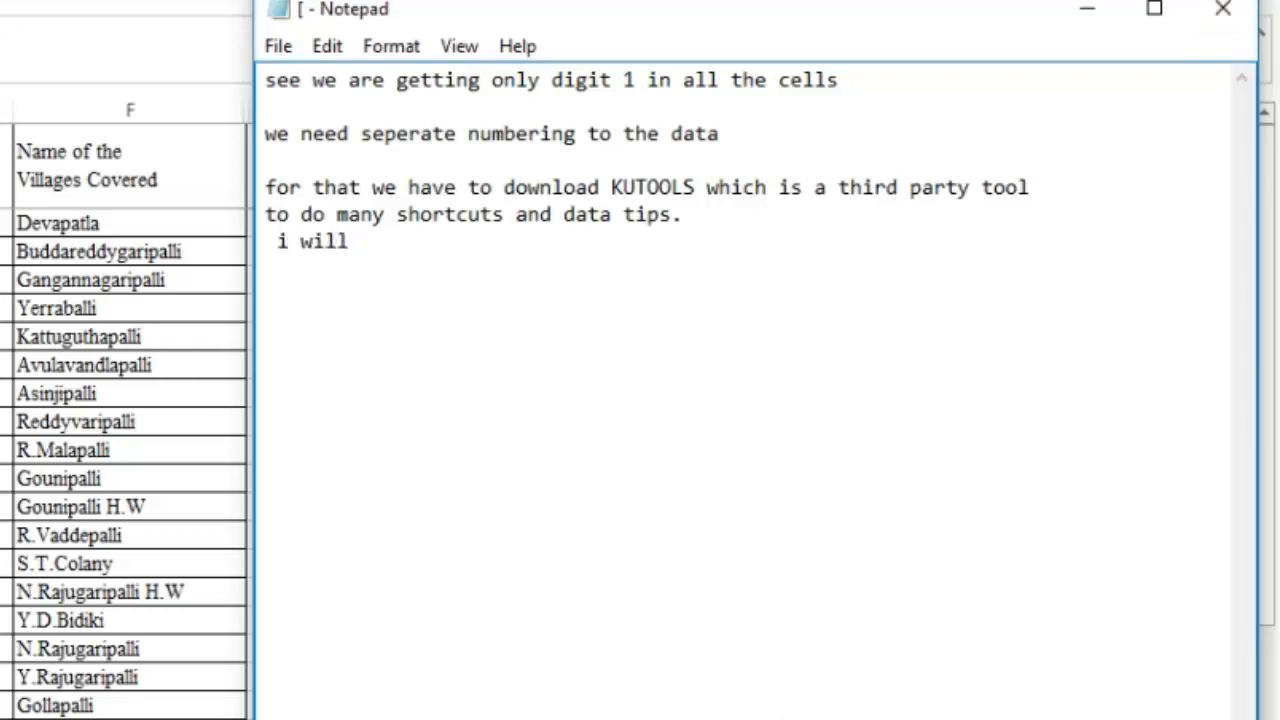
text( give the link in the d)
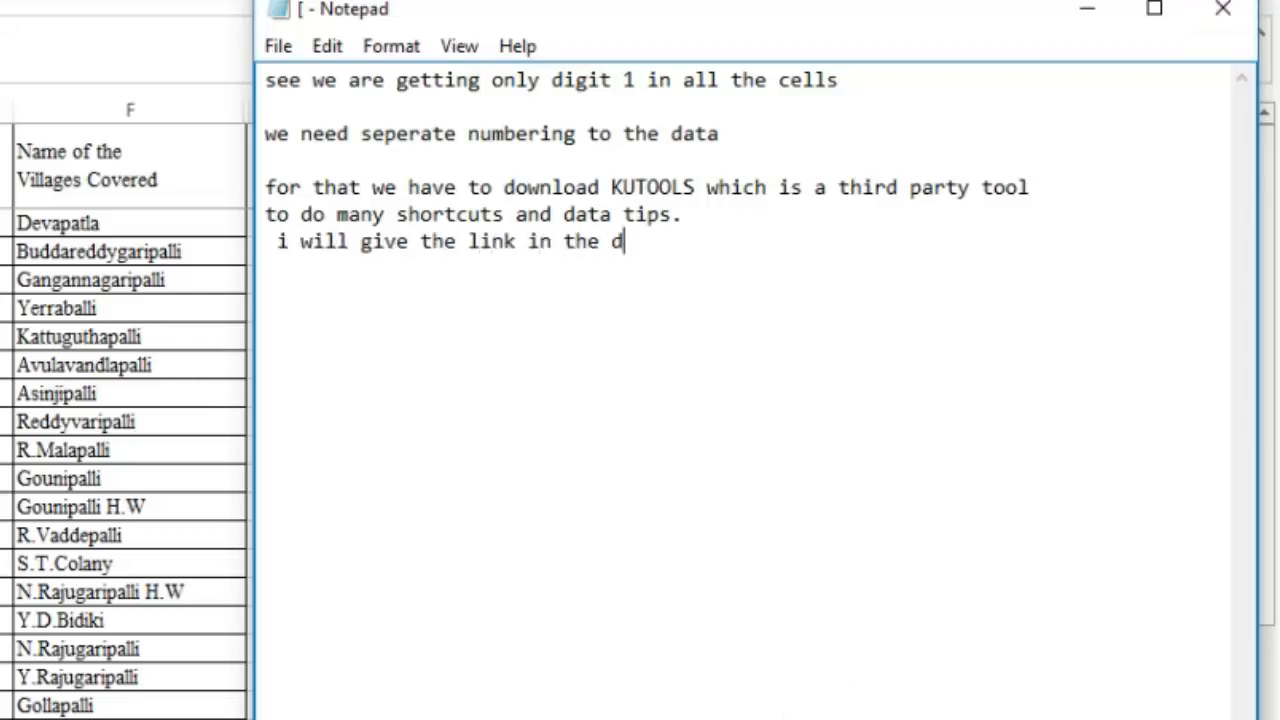
text(escription you can down)
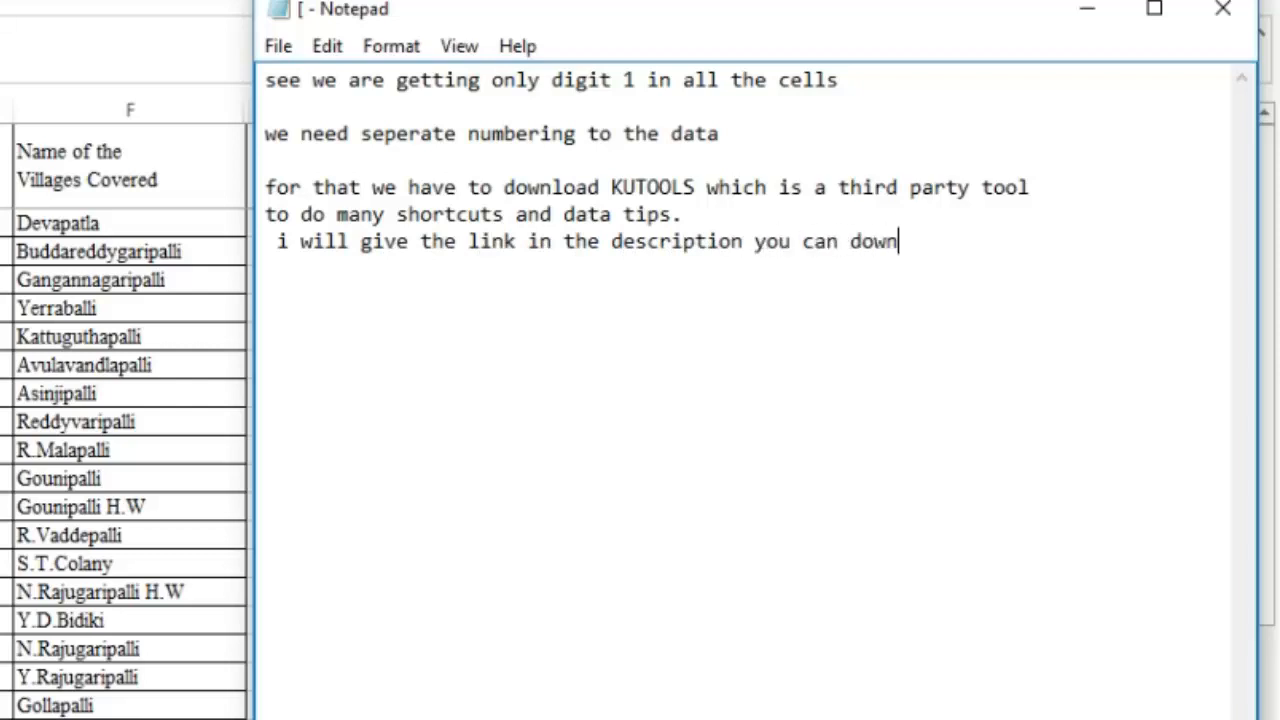
text(load it from there)
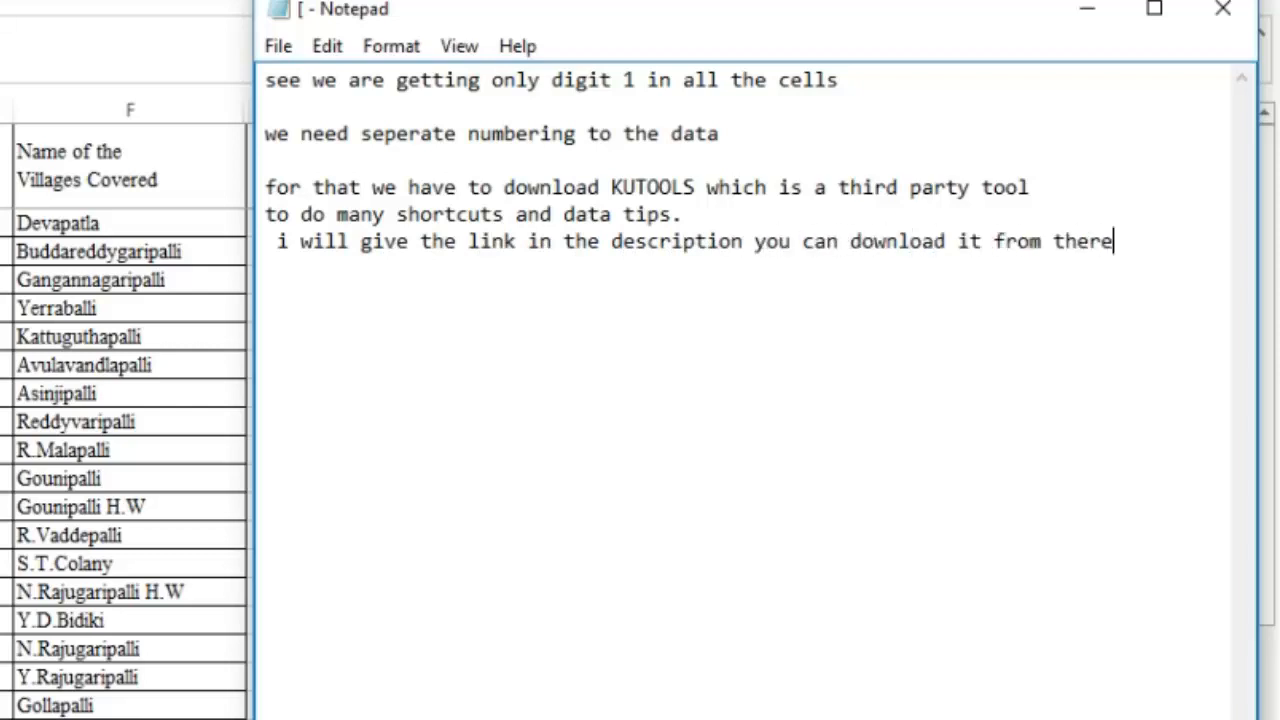
Add the note line "after downloadin the KUTOOLS we have to do the following steps".
text(after downloadin the KUTOO)
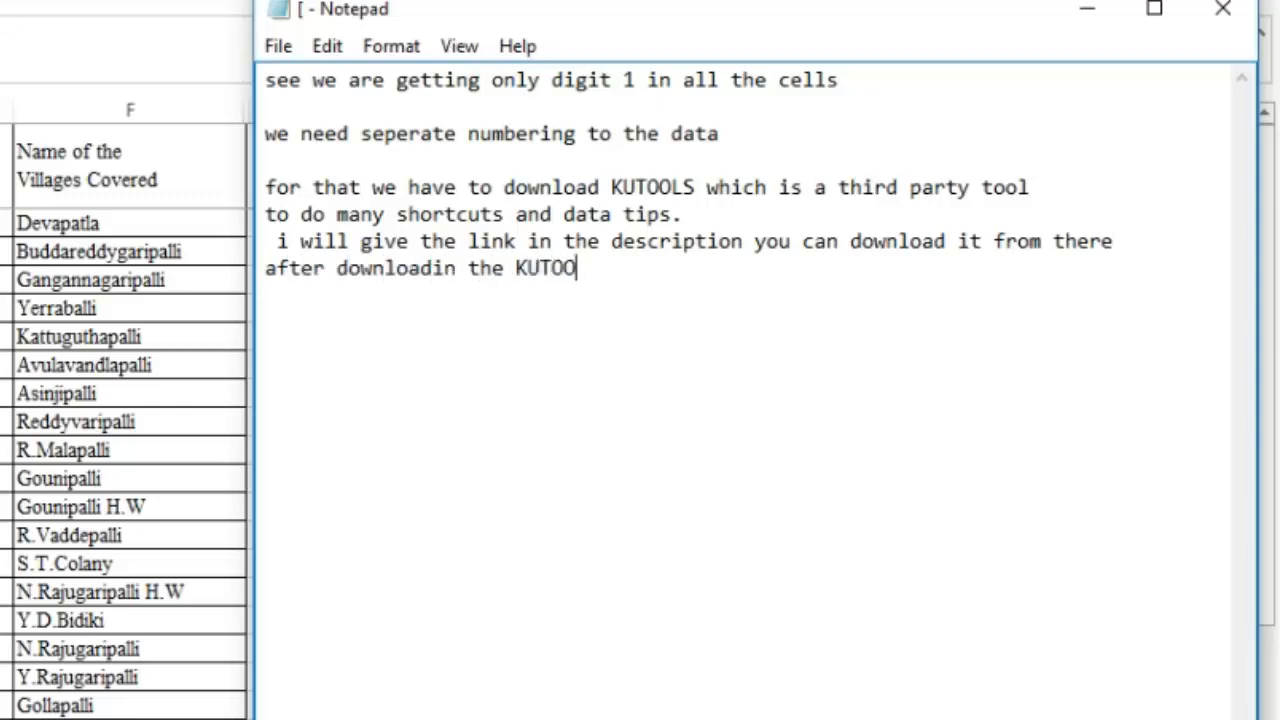
text(Ls)
key(BackSpace)
text(S we have to do the following steps)
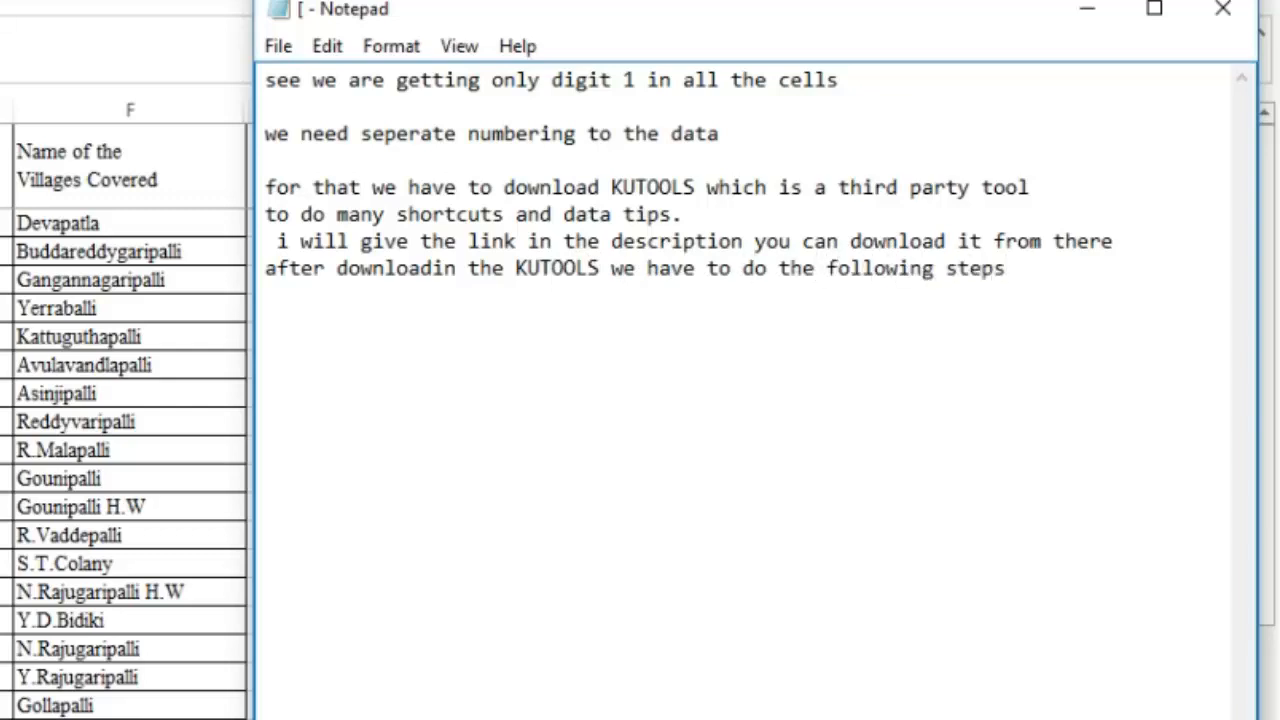
key(Return)
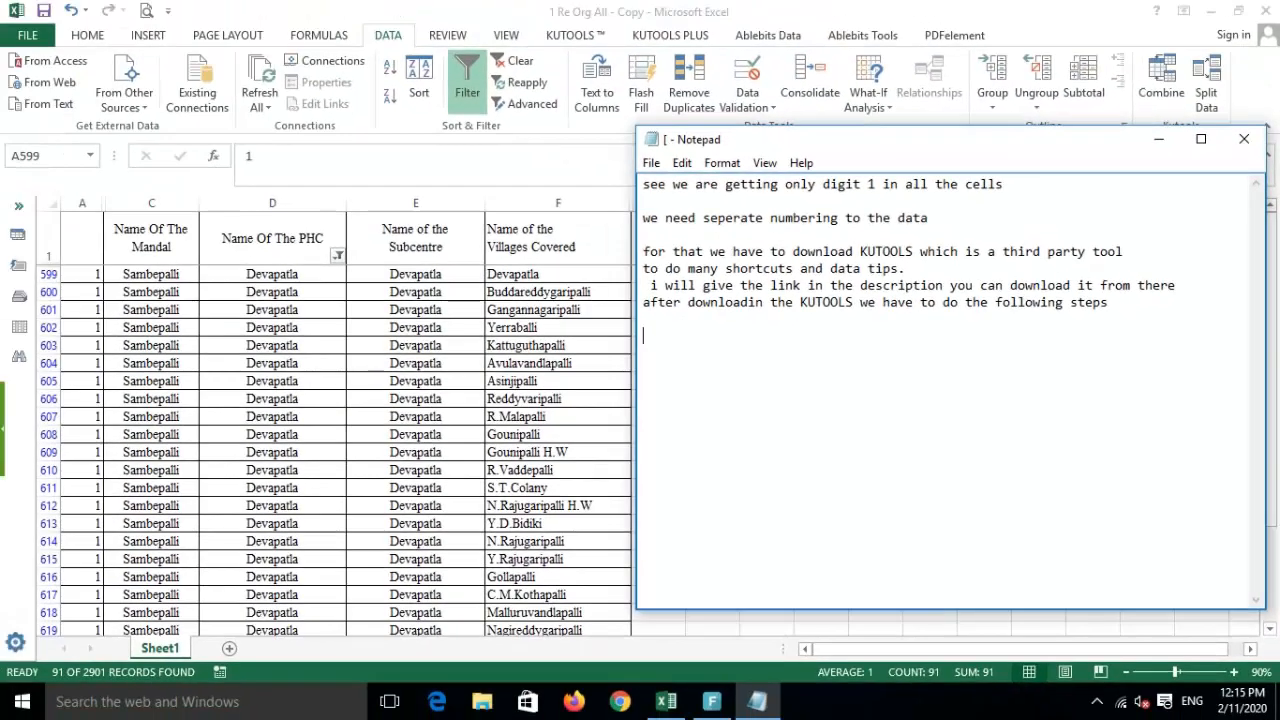
Return to Excel and clear the filled numbers from column A in the filtered rows 599 to 690.
click(1159, 139)
click(767, 388)
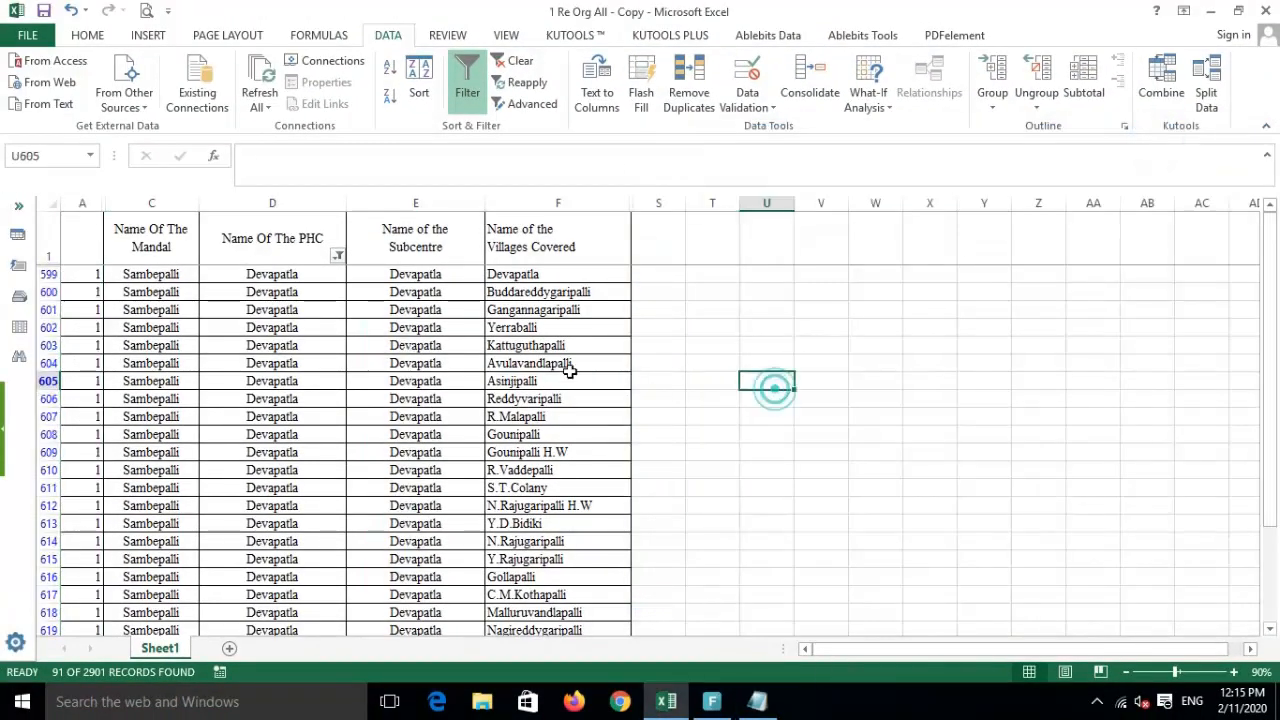
drag(82, 274, 88, 596)
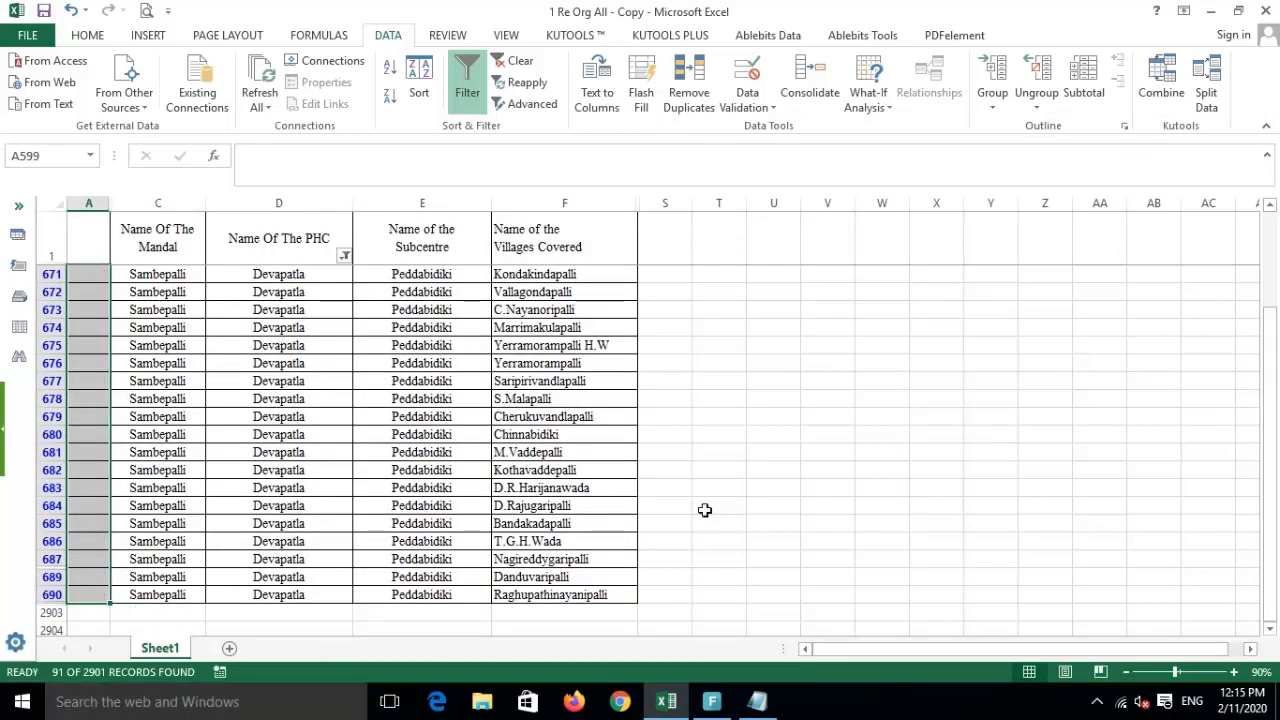
click(823, 486)
scroll(228, 495, up, 20)
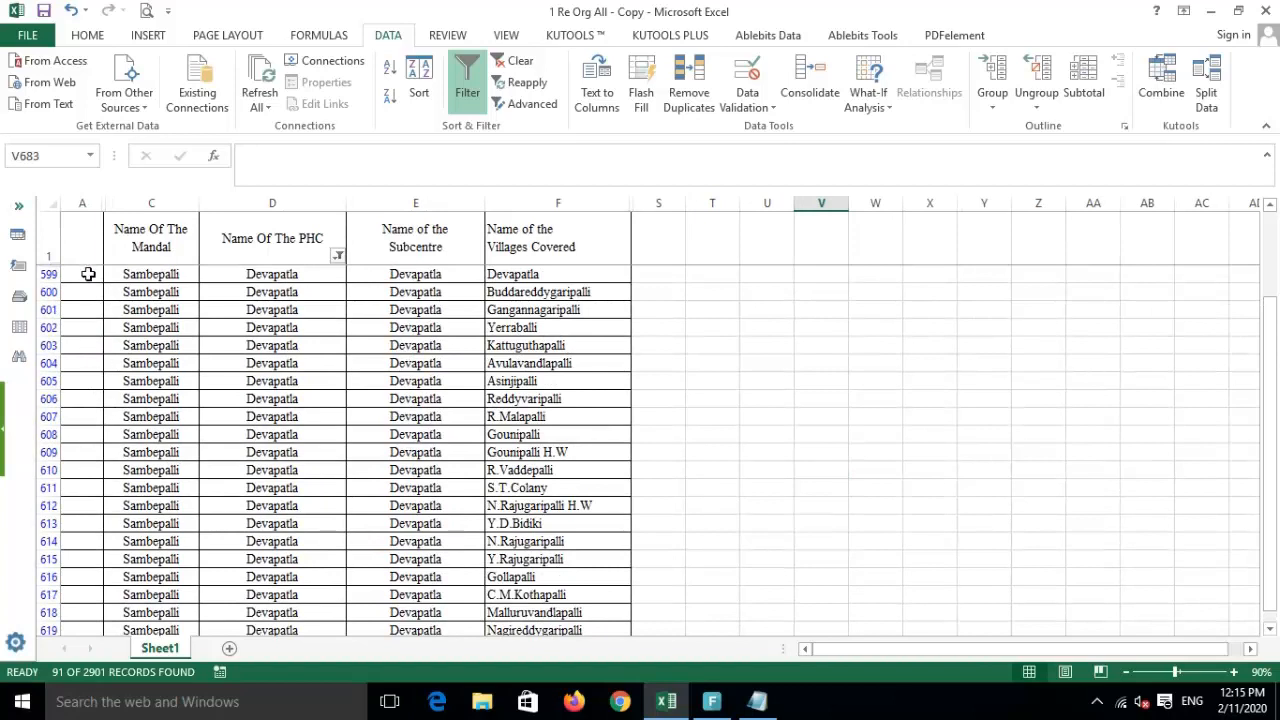
Switch to Notepad and delete all of the existing note text.
click(757, 701)
click(804, 427)
key(ctrl+a)
key(Delete)
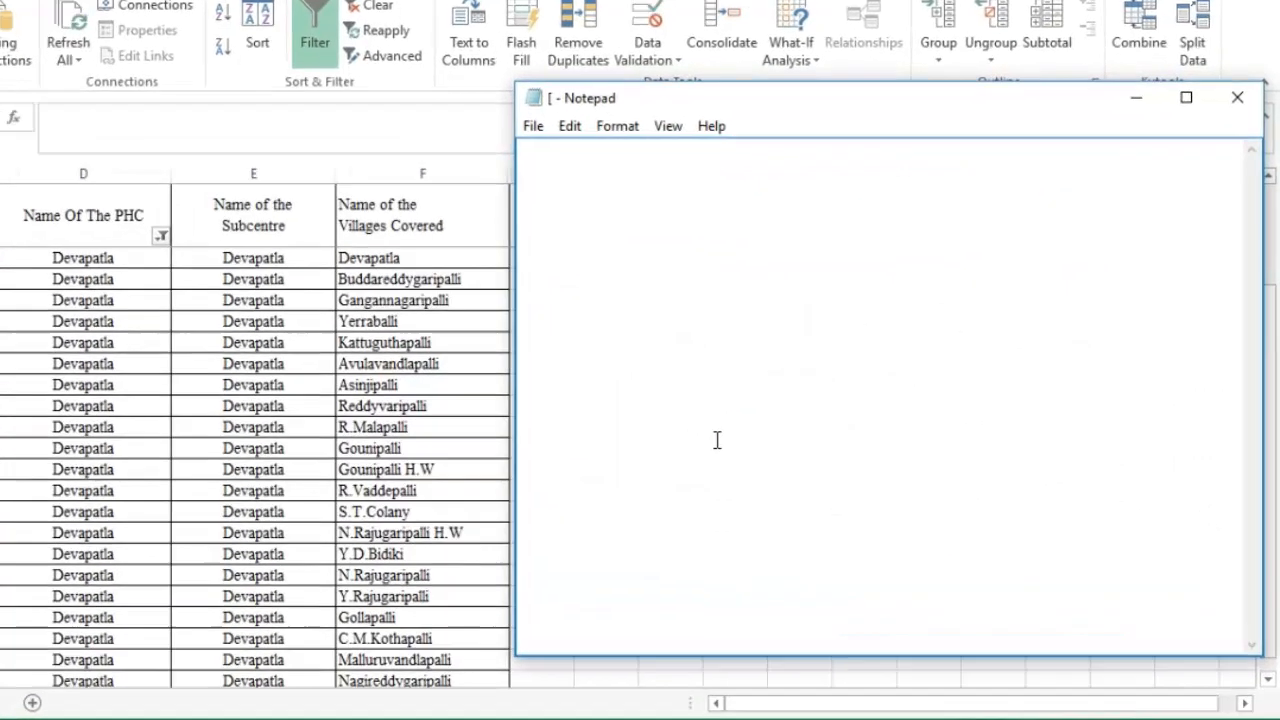
Write the note "select the range for which we have to give the serial numbering".
text(se)
text(lect the)
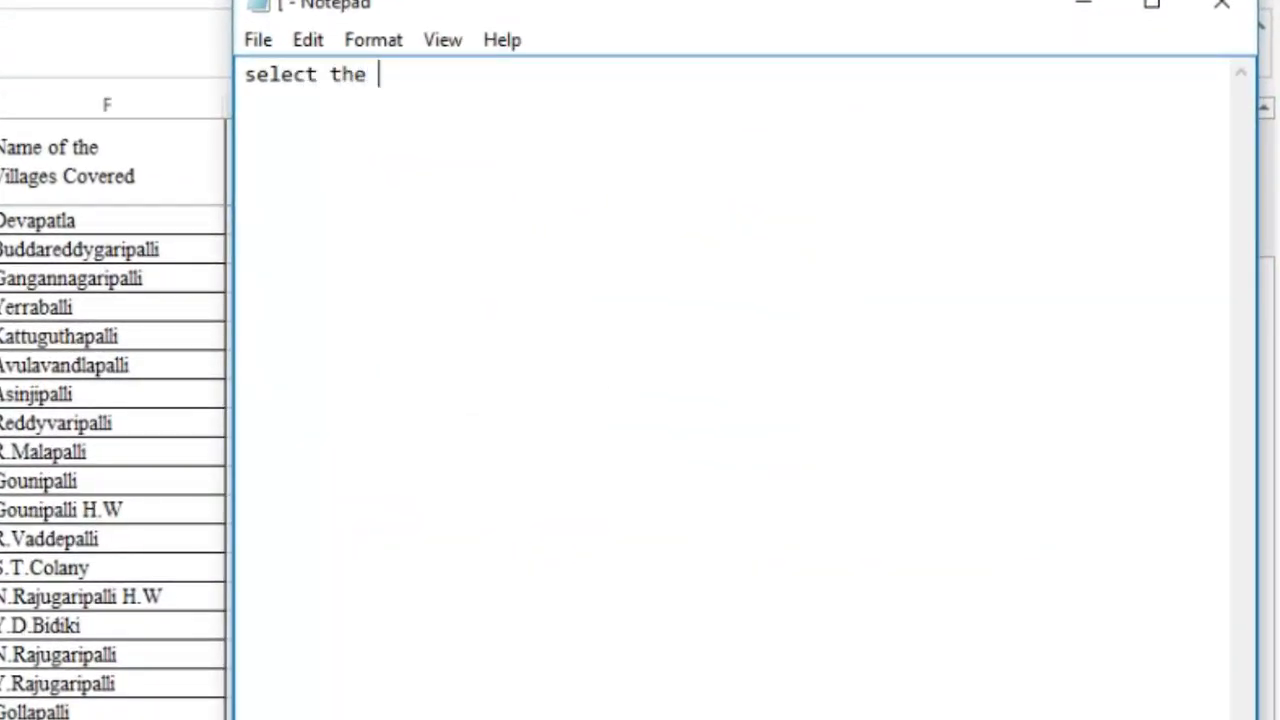
text( range from teh)
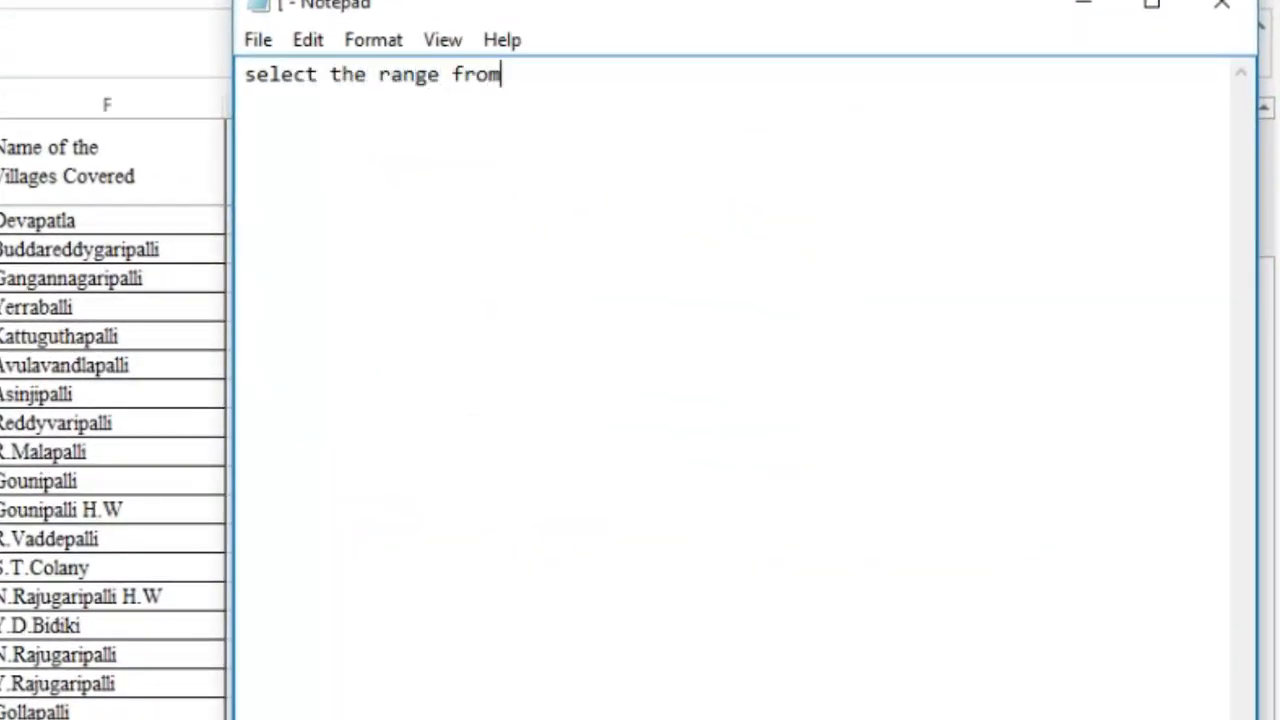
key(BackSpace)
key(BackSpace)
key(BackSpace)
key(BackSpace)
key(BackSpace)
key(BackSpace)
text(for which we)
text( hve t)
key(BackSpace)
key(BackSpace)
key(BackSpace)
key(BackSpace)
text(ave to give the serial numbering)
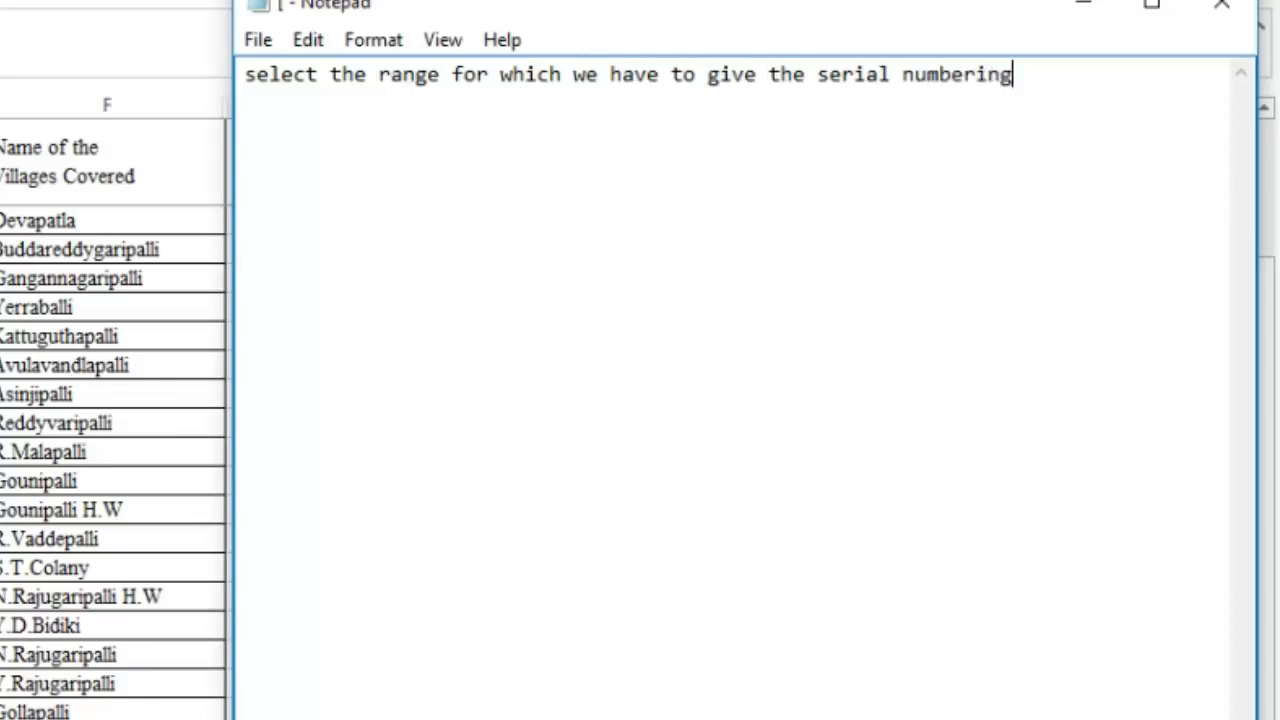
key(Return)
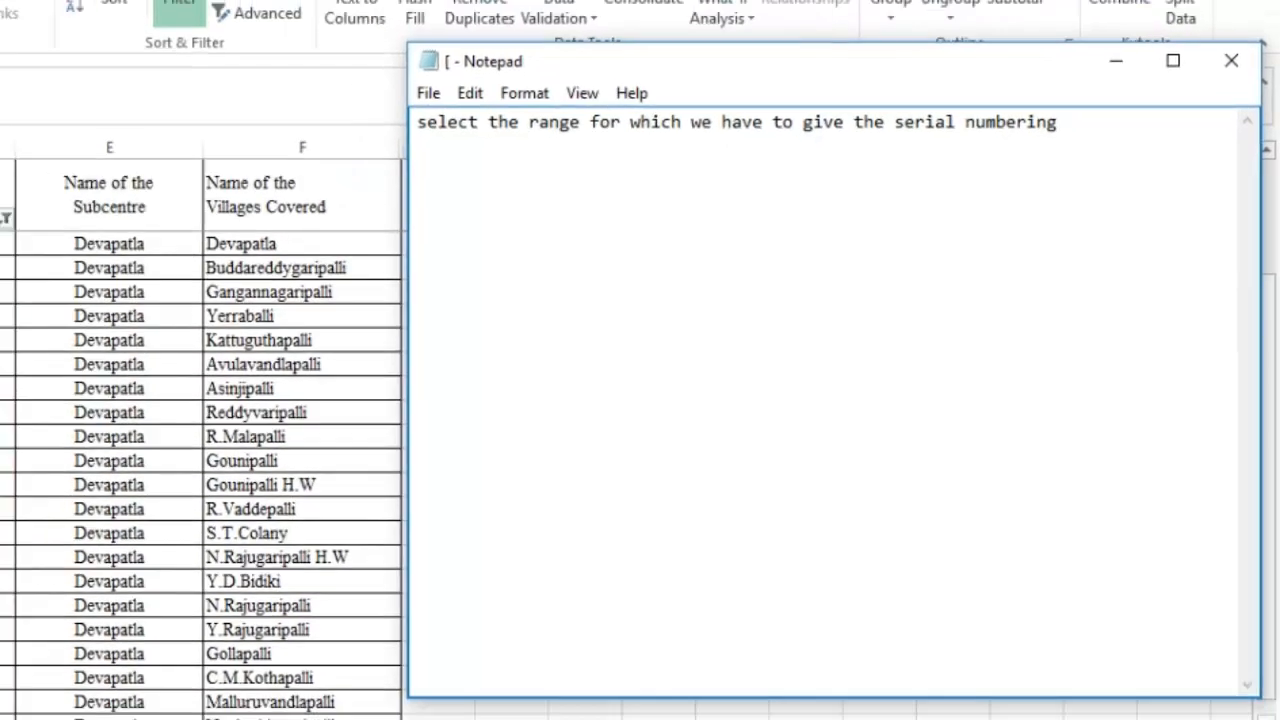
Switch to Excel, select the filtered cells A599 to A690, and open the Kutools Insert Sequence Number tool.
click(150, 337)
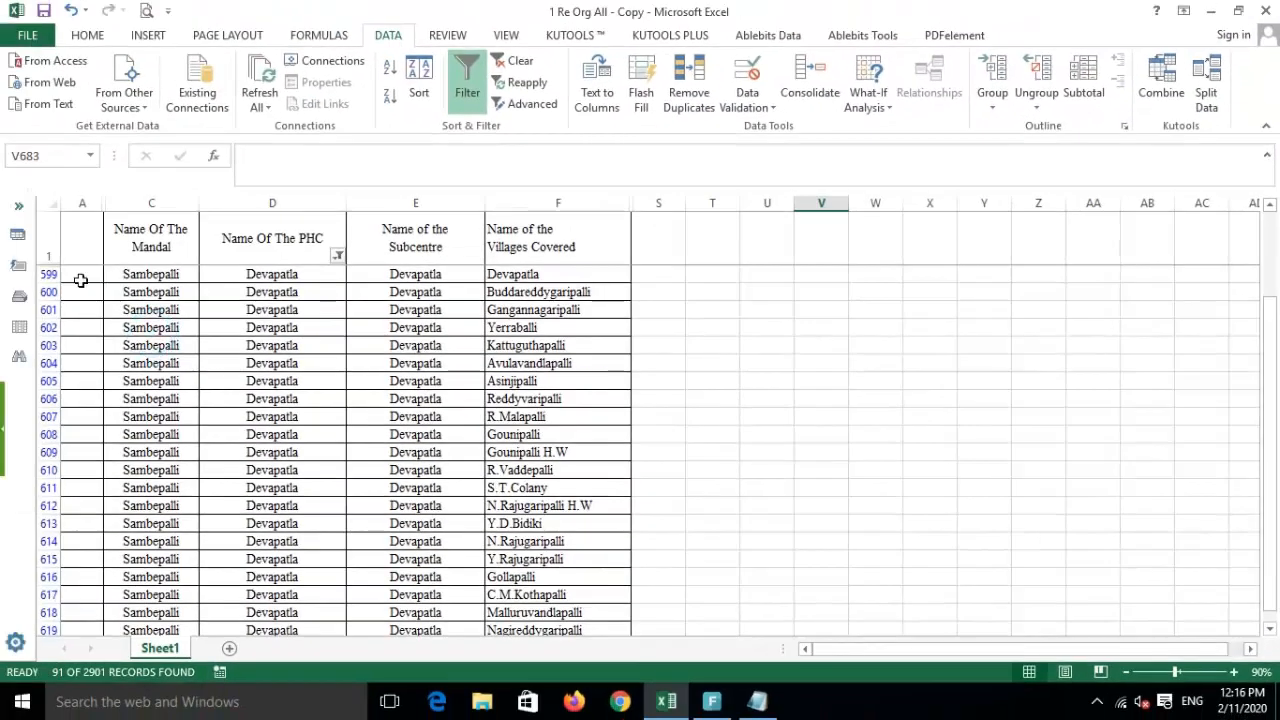
drag(81, 280, 94, 613)
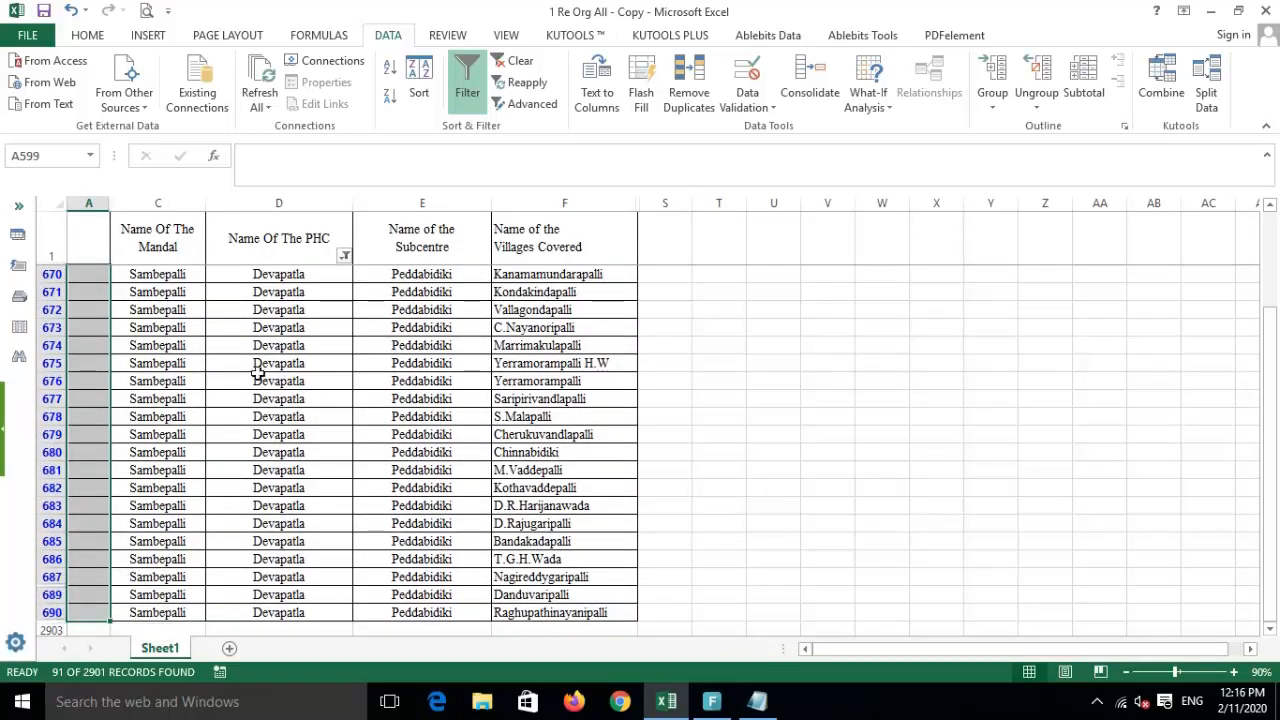
click(570, 36)
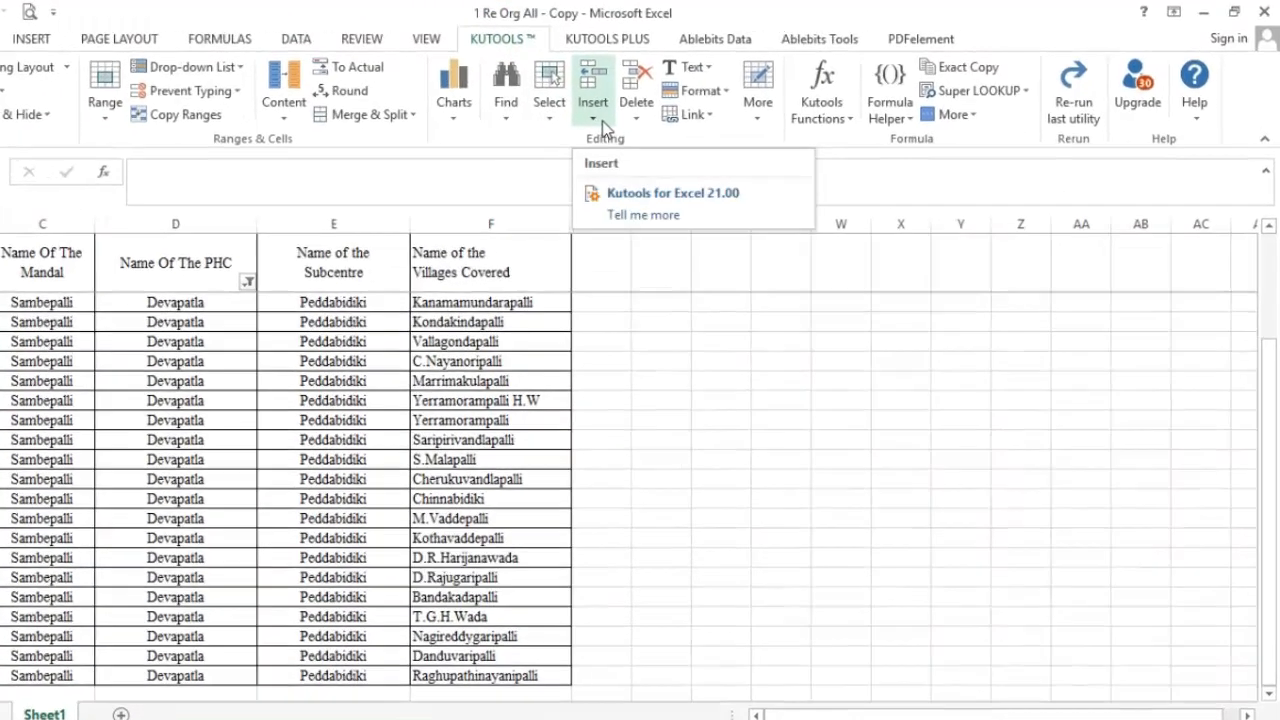
click(658, 106)
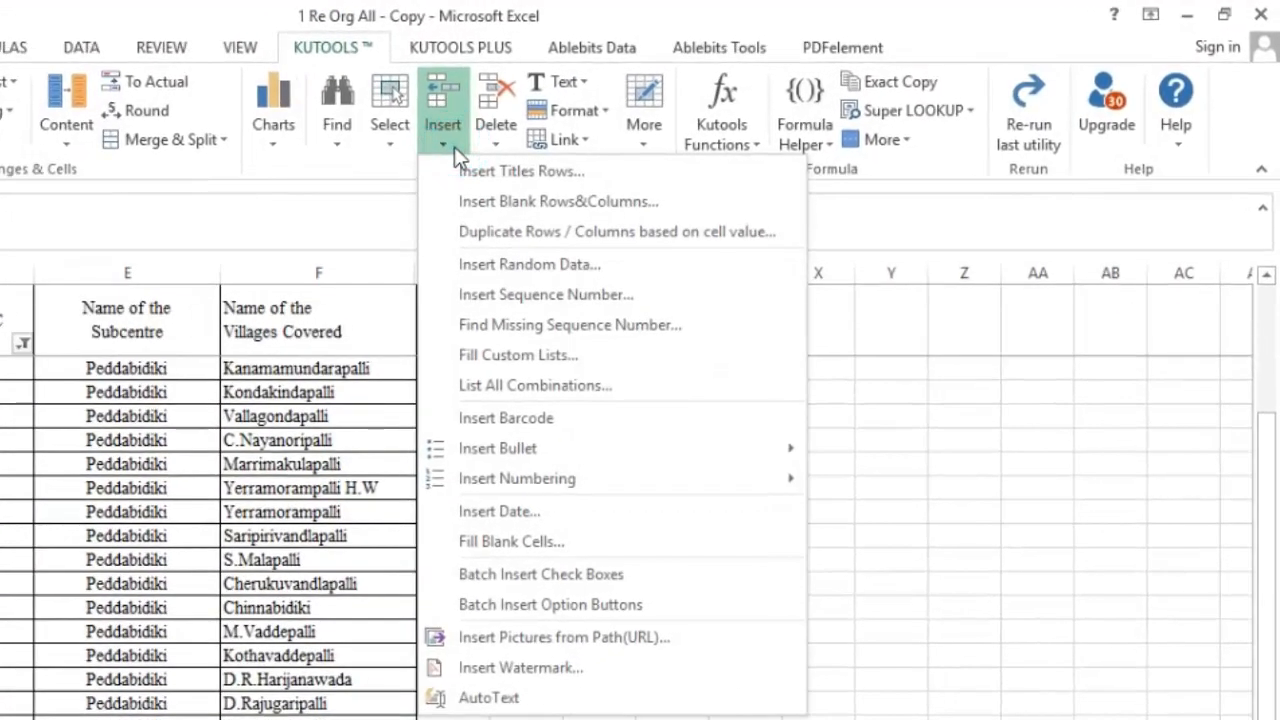
click(662, 297)
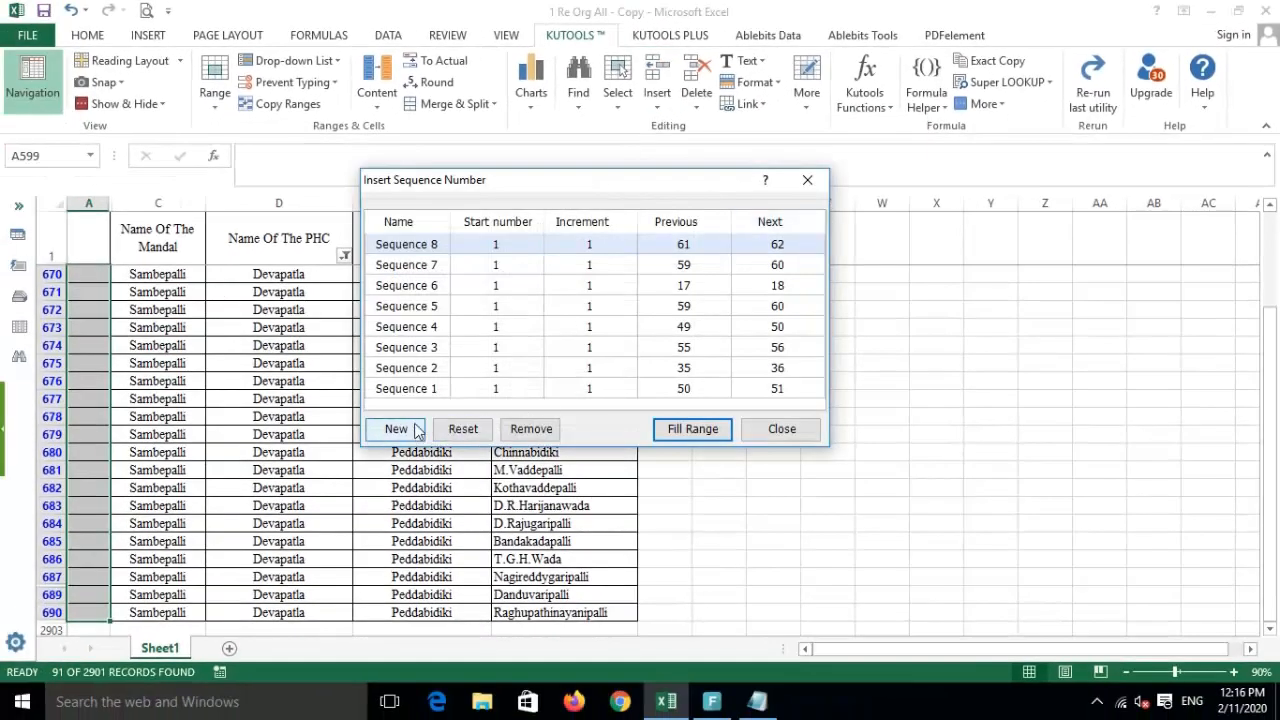
Start a new sequence, Sequence 9, with start number 1, increment 1 and 1 digit.
click(405, 430)
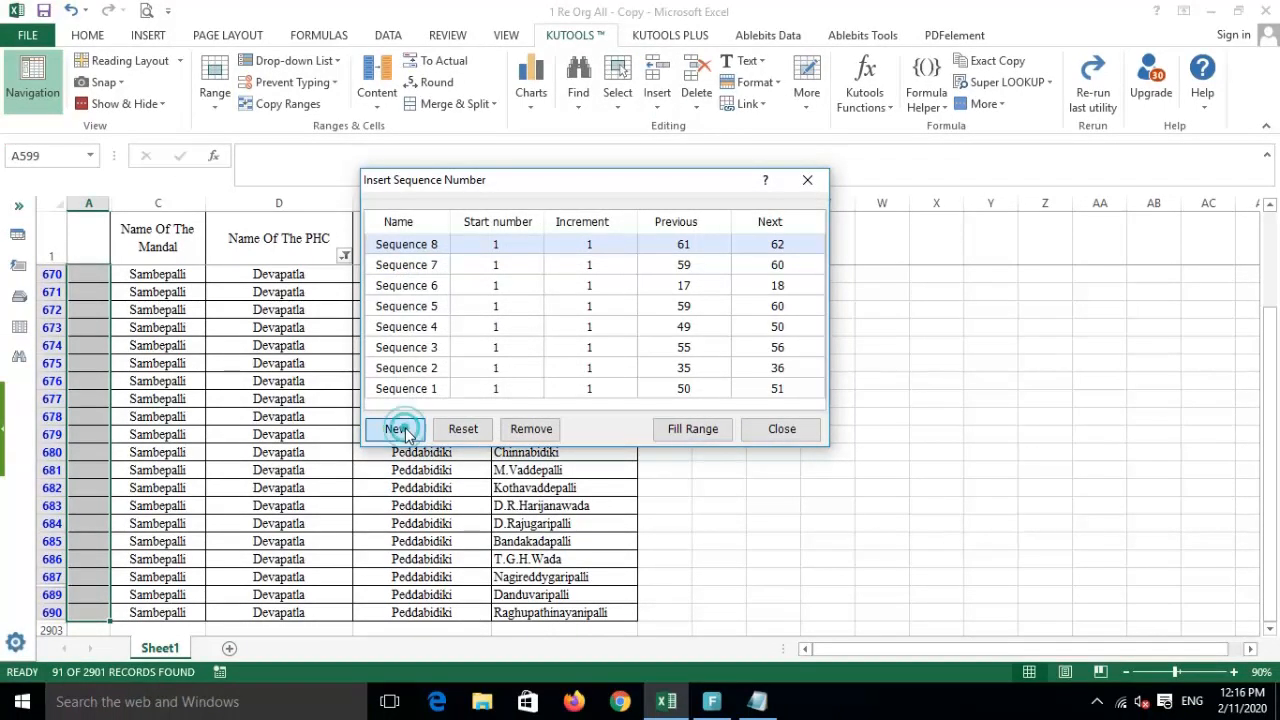
click(550, 456)
click(554, 456)
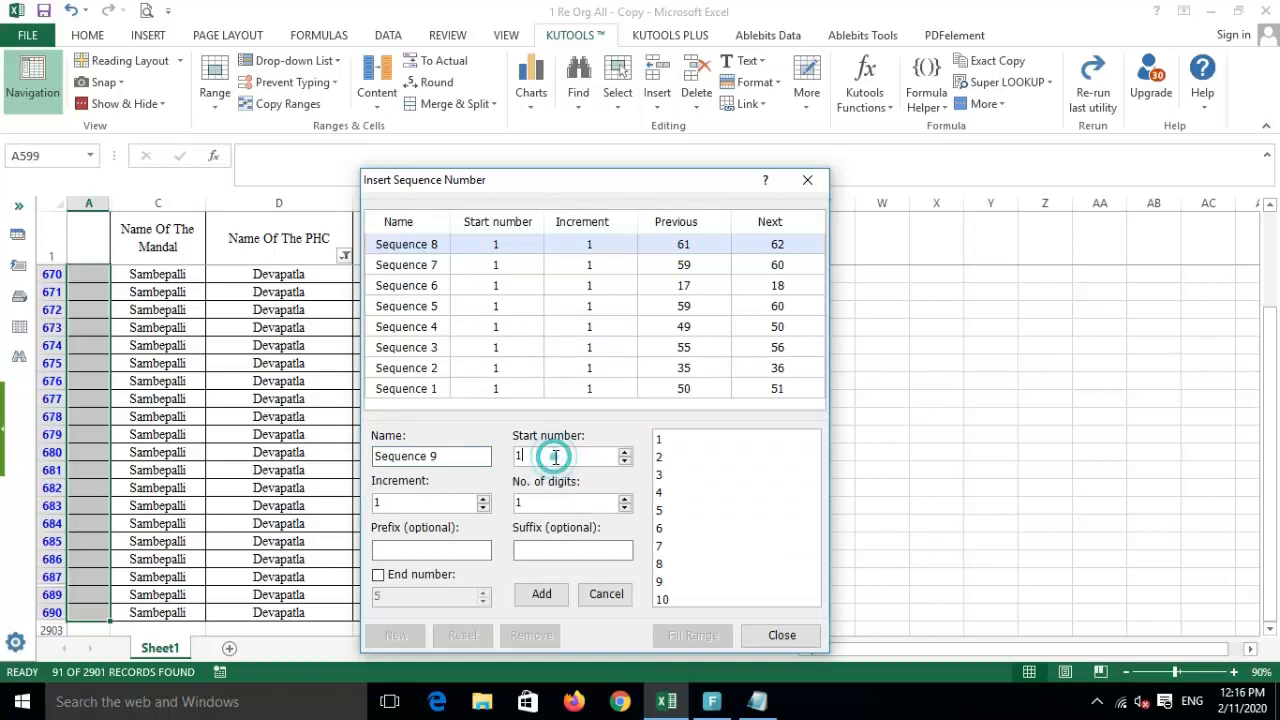
click(560, 502)
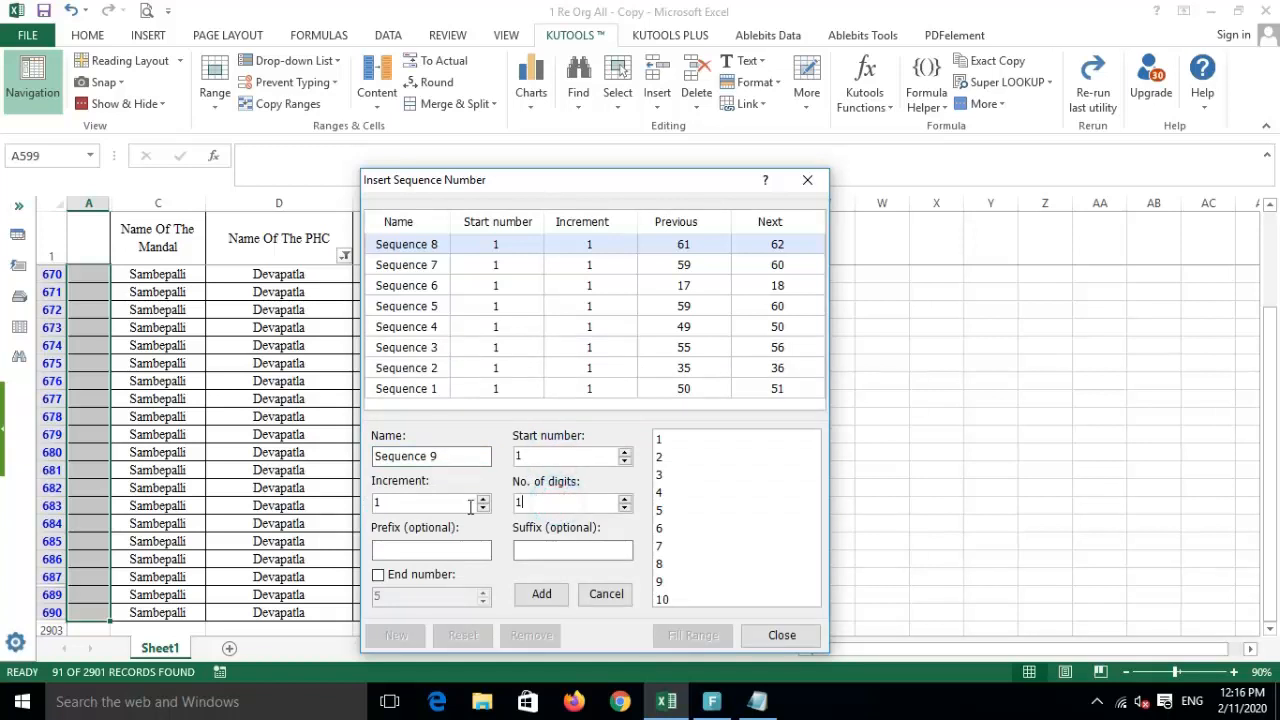
click(426, 508)
Switch to Notepad and add the note line "select new and type in the number 1 for all the boxes".
click(757, 702)
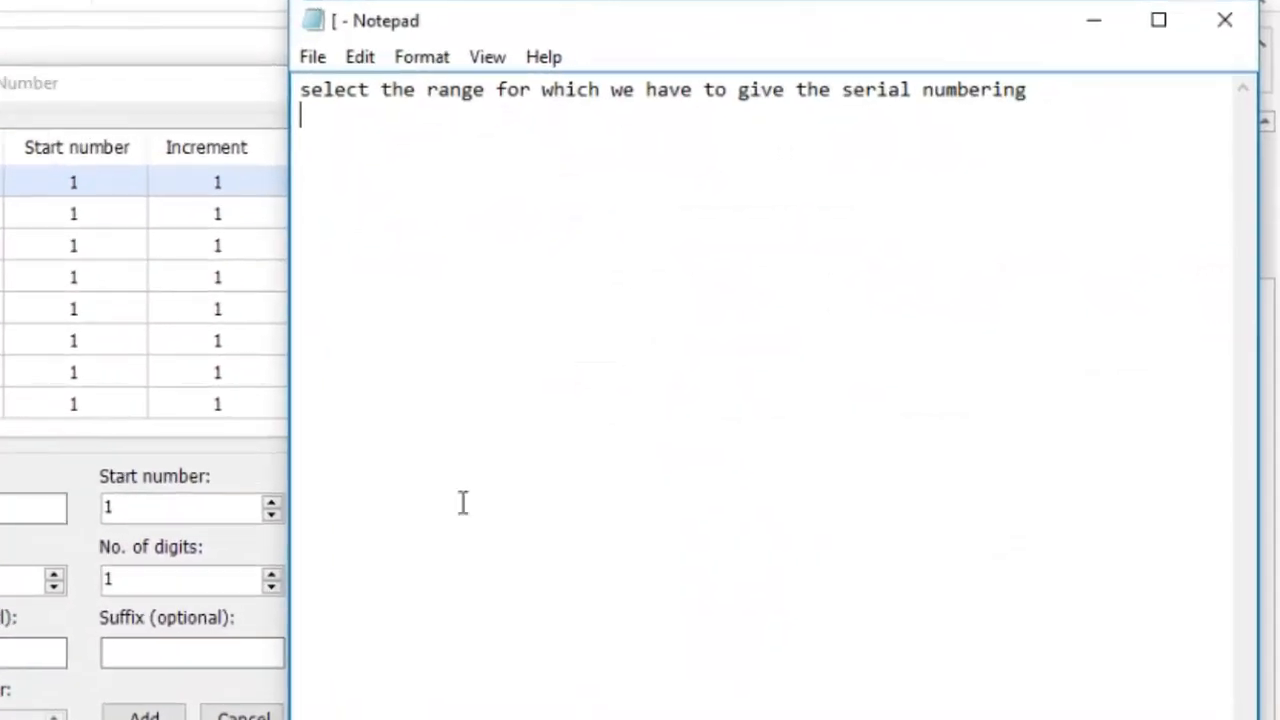
text(type ne)
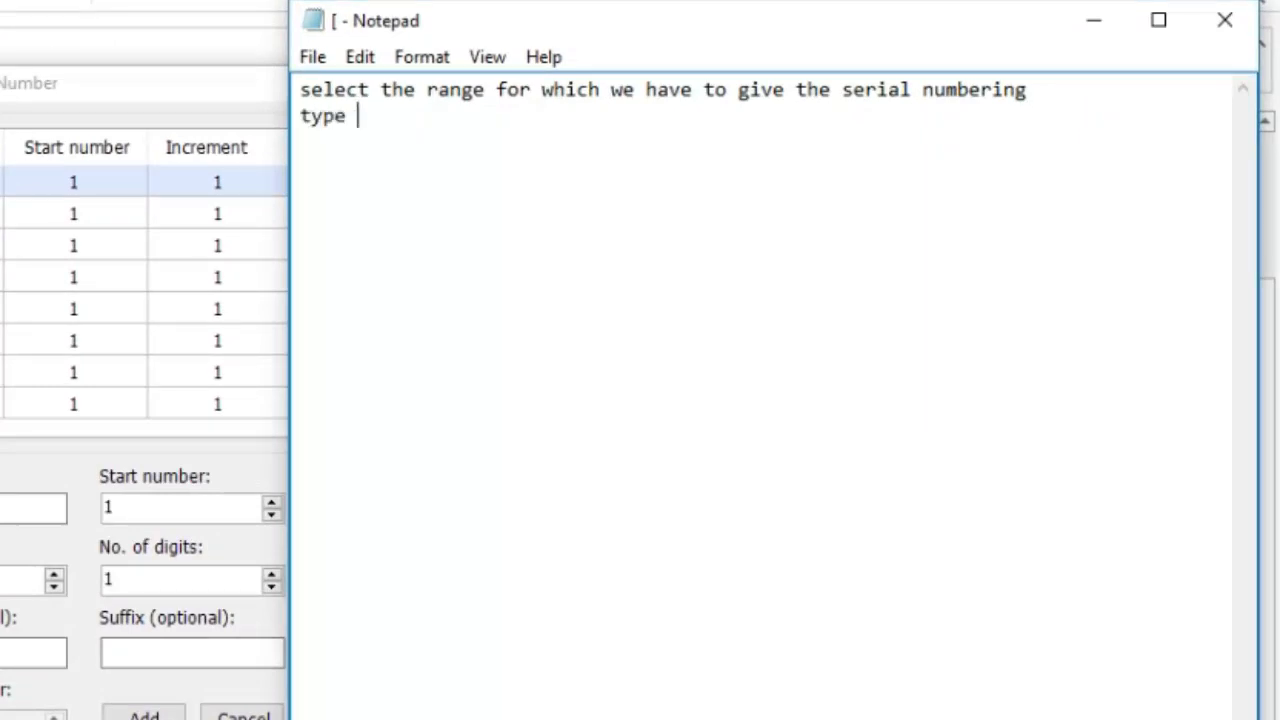
key(BackSpace)
key(BackSpace)
key(BackSpace)
key(BackSpace)
key(BackSpace)
key(BackSpace)
key(BackSpace)
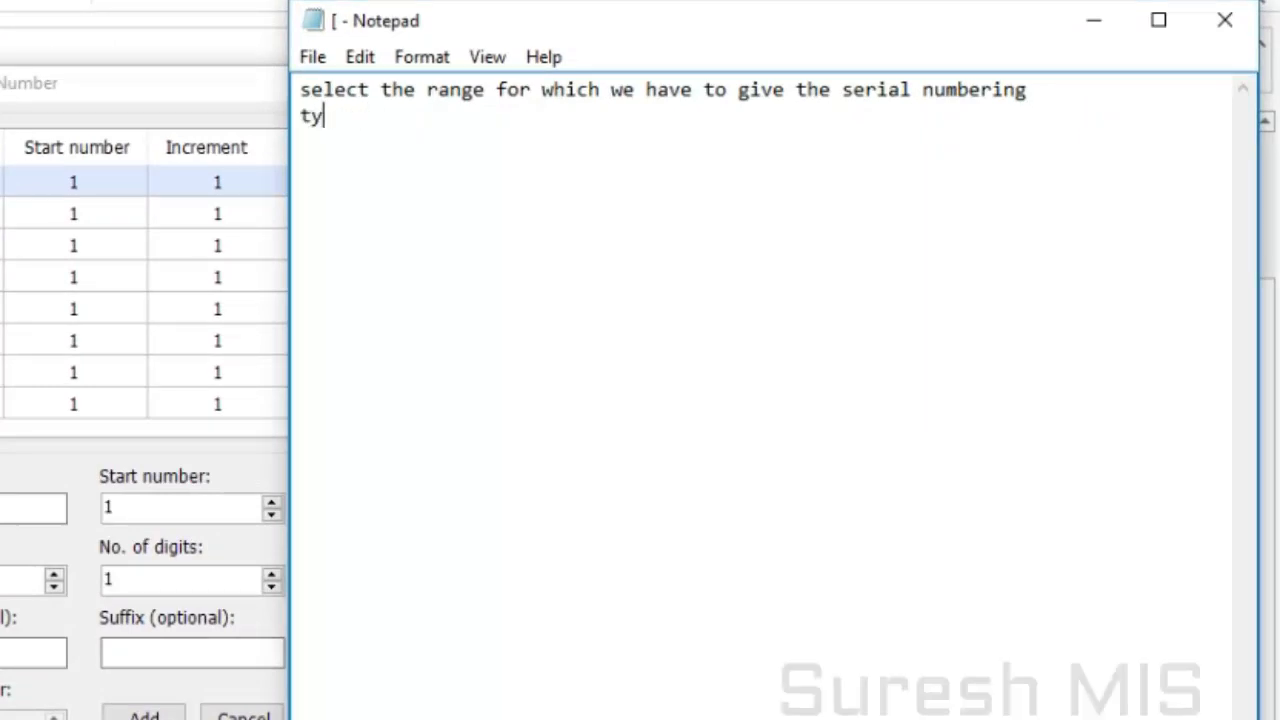
text(selec)
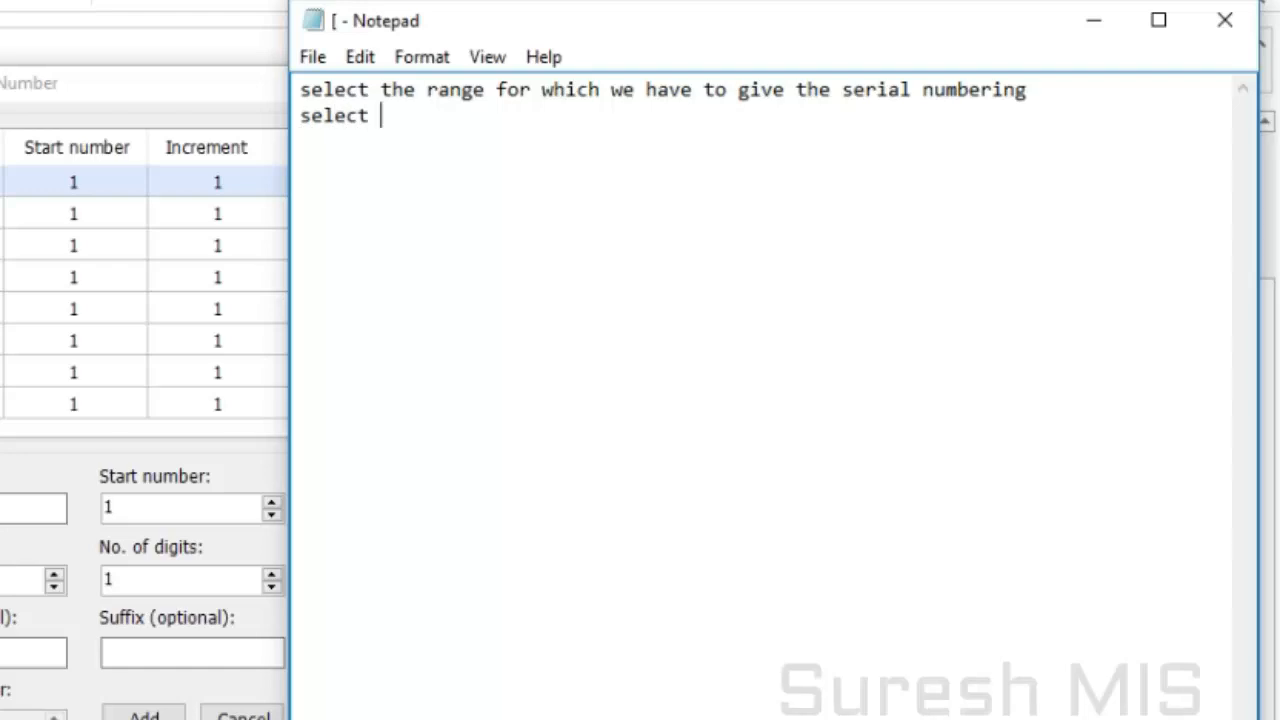
text(t new and type in the)
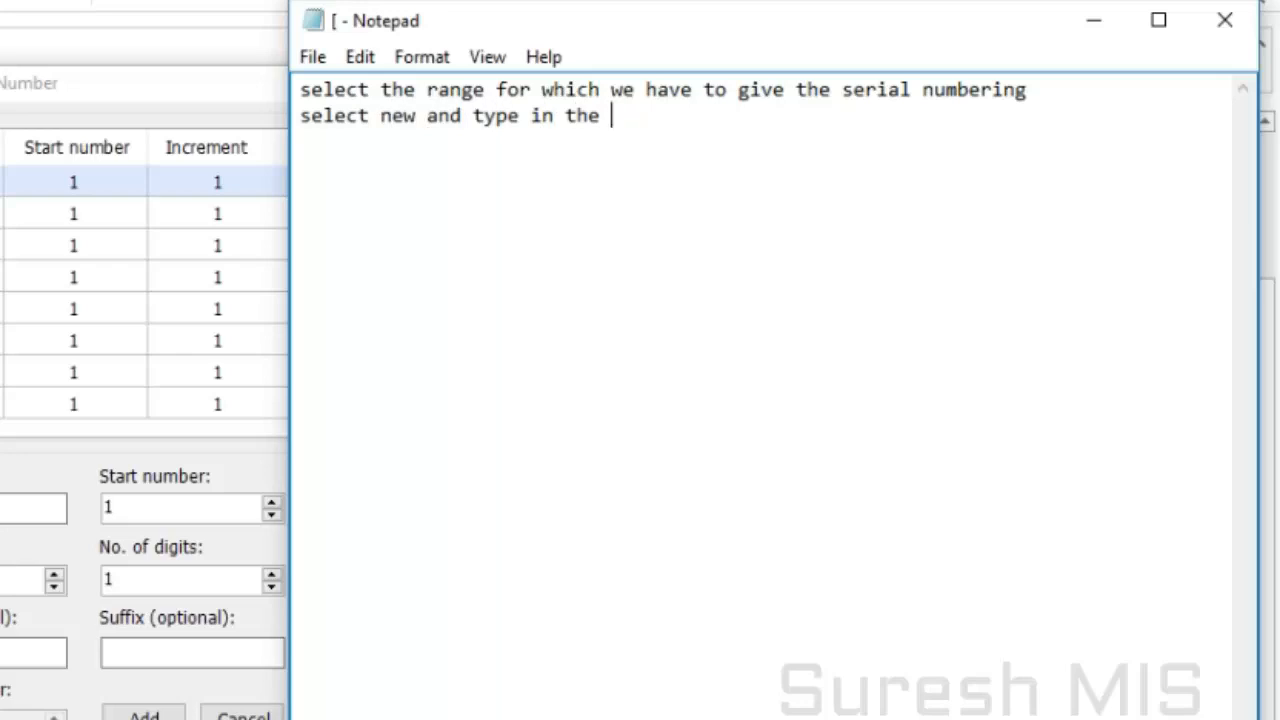
text(umber 1 for all)
key(BackSpace)
key(BackSpace)
text(r all the)
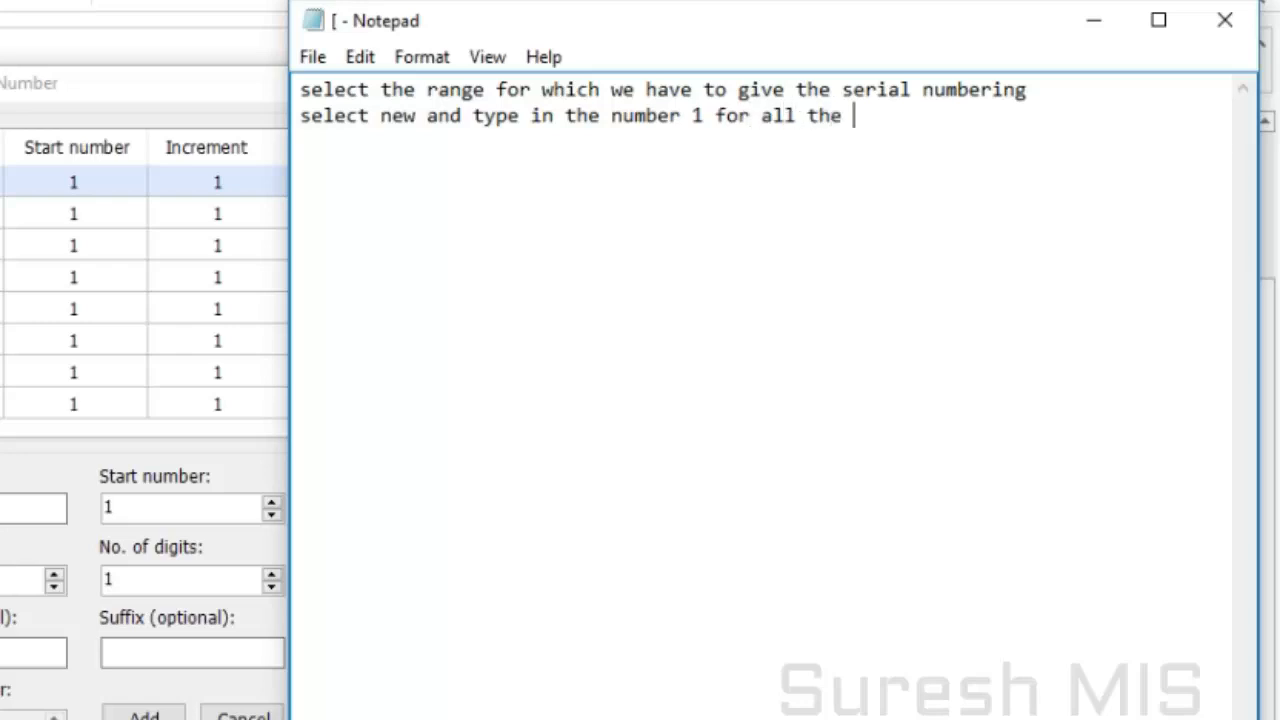
text( boxes)
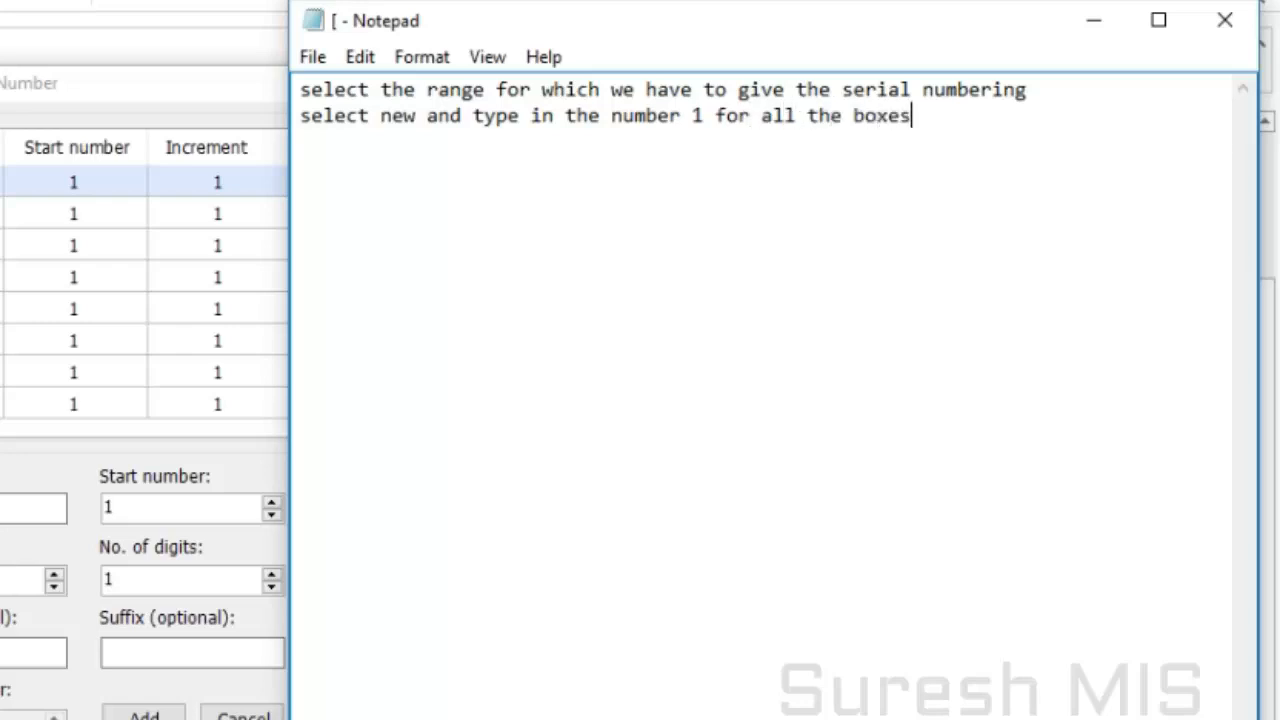
Leave a blank line in the note and write the example line "ex. for start number give 1".
text(for)
key(BackSpace)
key(BackSpace)
key(BackSpace)
text(ex. foar)
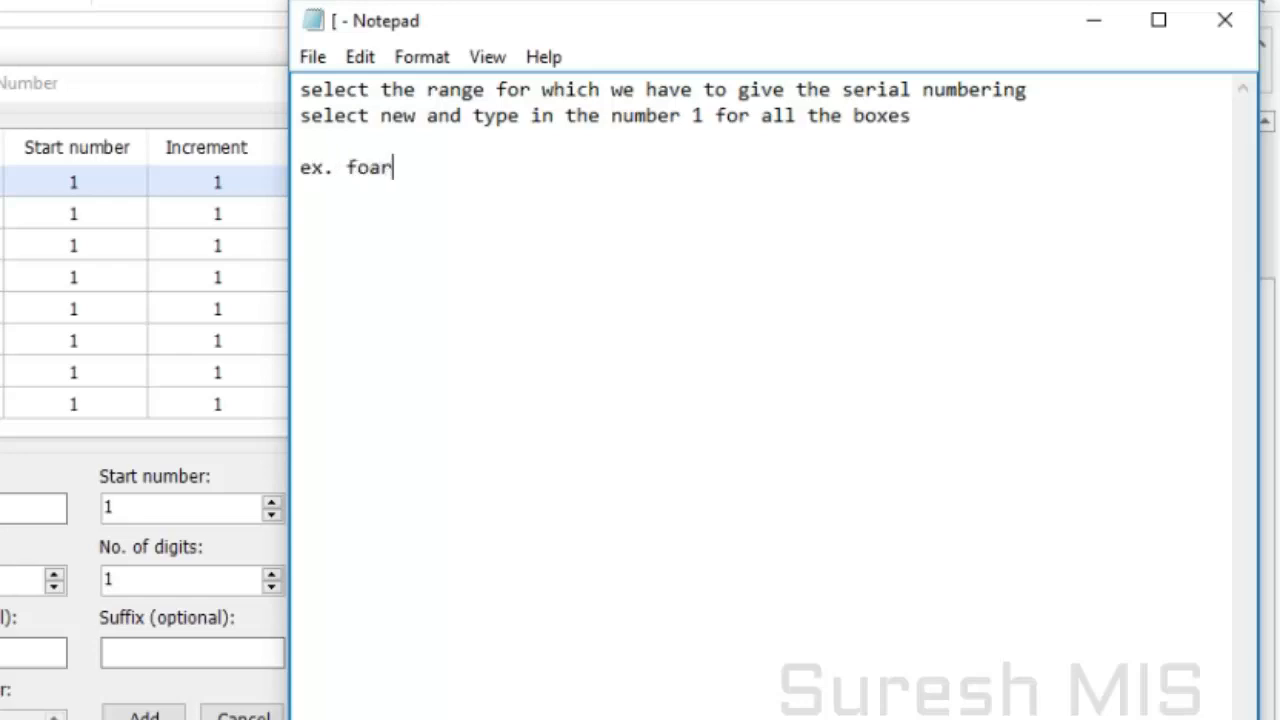
text( start number give 1)
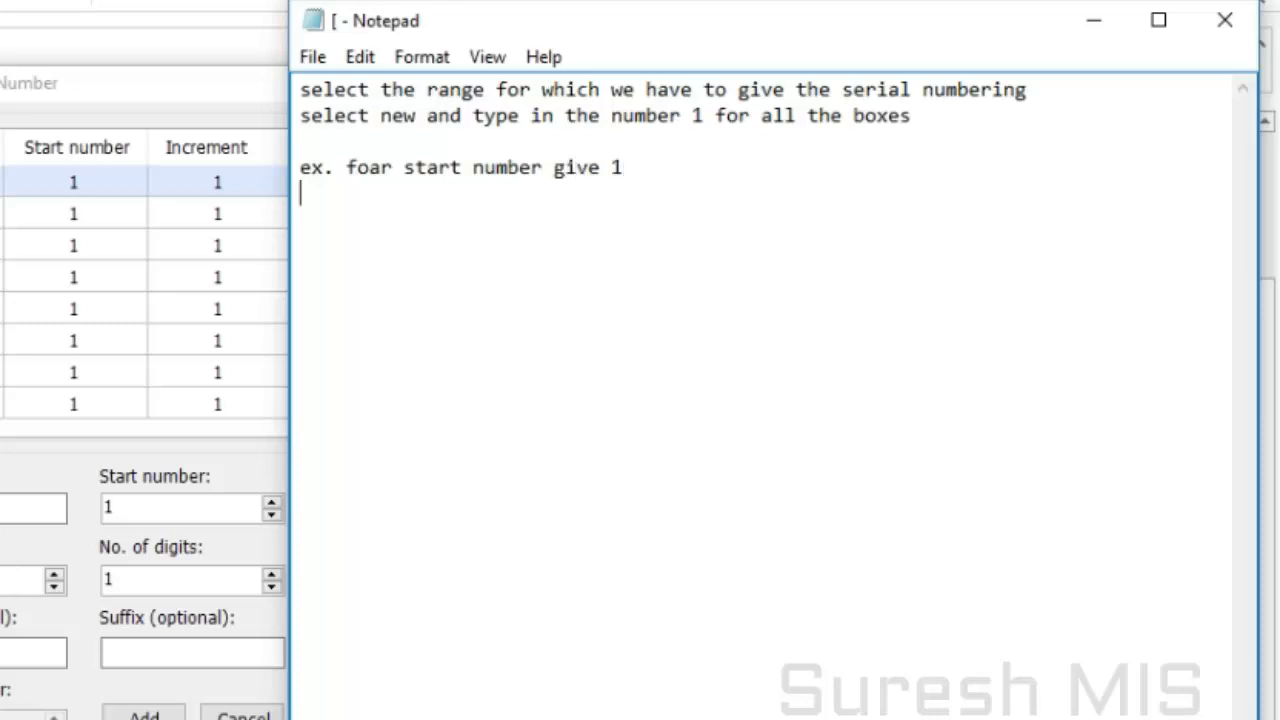
click(366, 172)
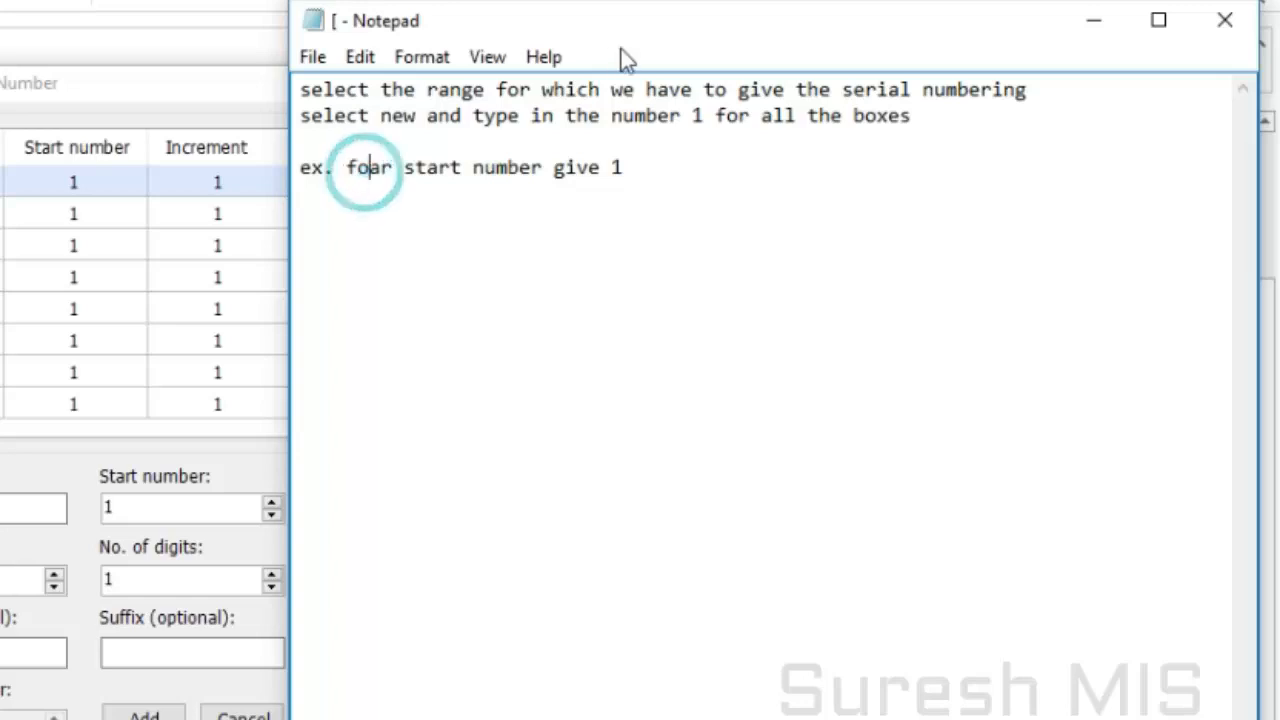
key(Delete)
click(640, 168)
key(Return)
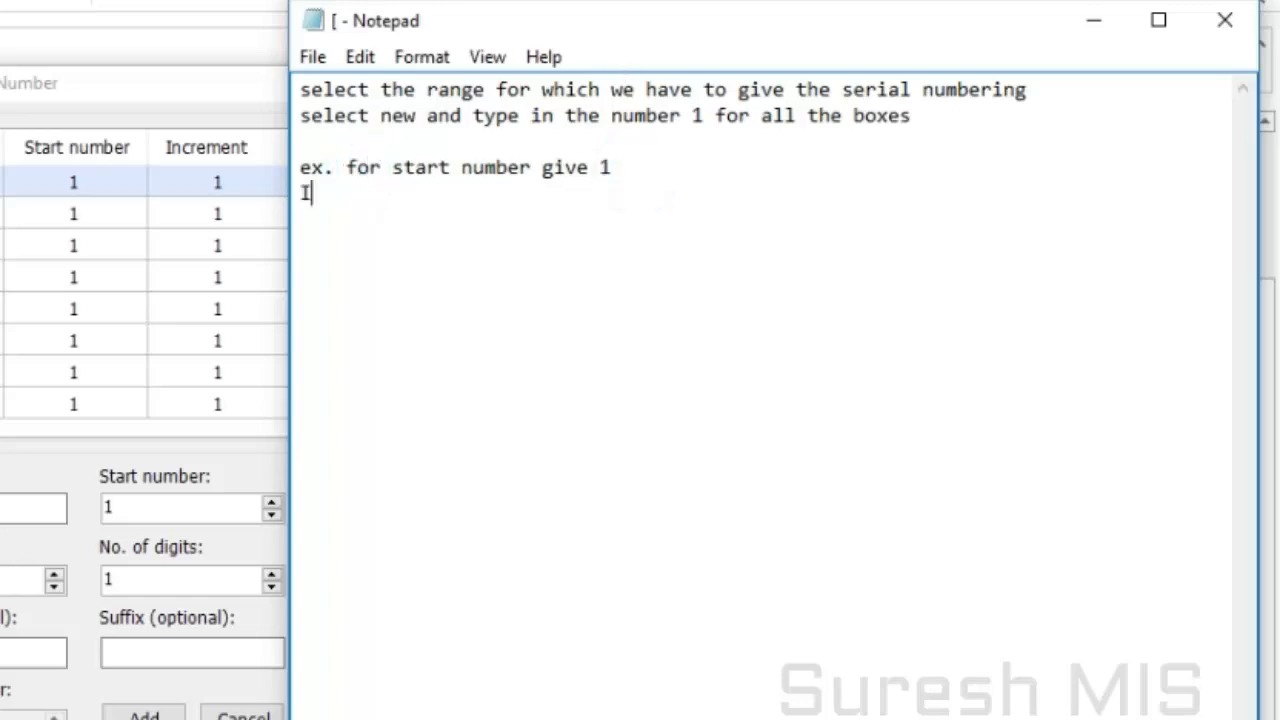
Continue the note with the lines "for Increment give 1", "No.of digits give 1" and "and select Add".
text(for Increment give 1)
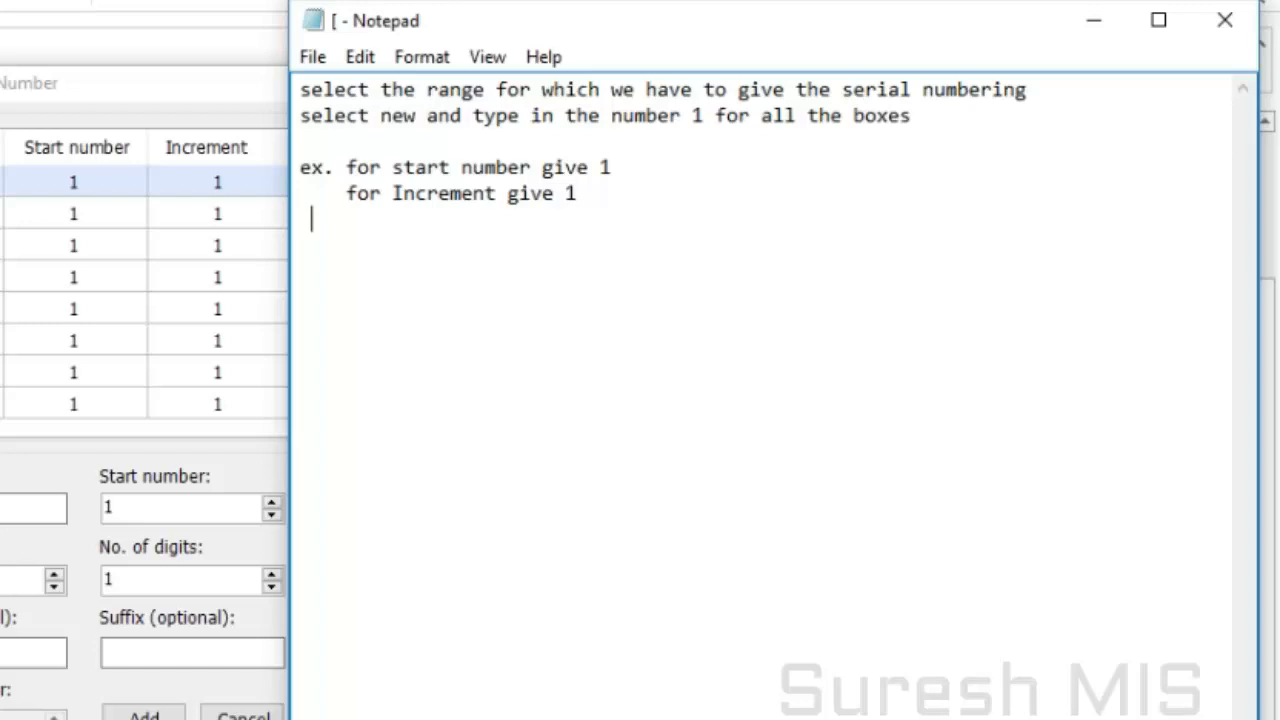
key(Return)
text(No.of digits vi)
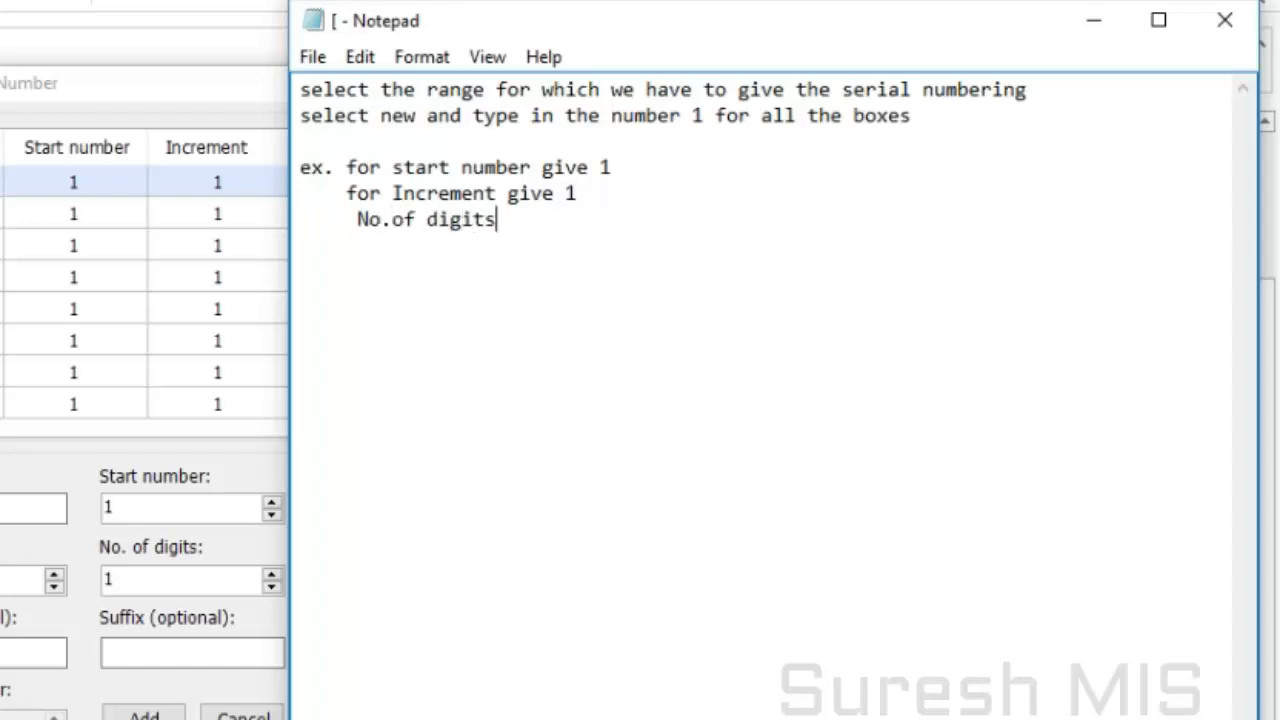
key(BackSpace)
key(BackSpace)
text(give 1  )
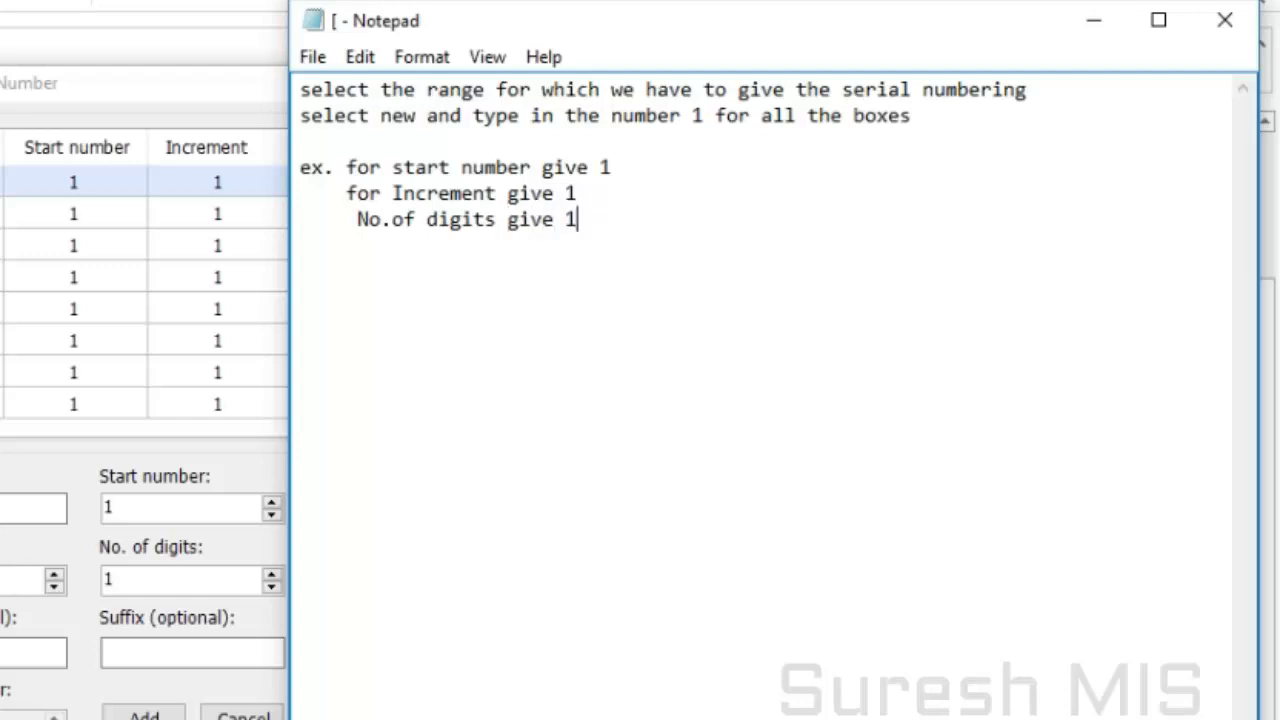
text(  and selec)
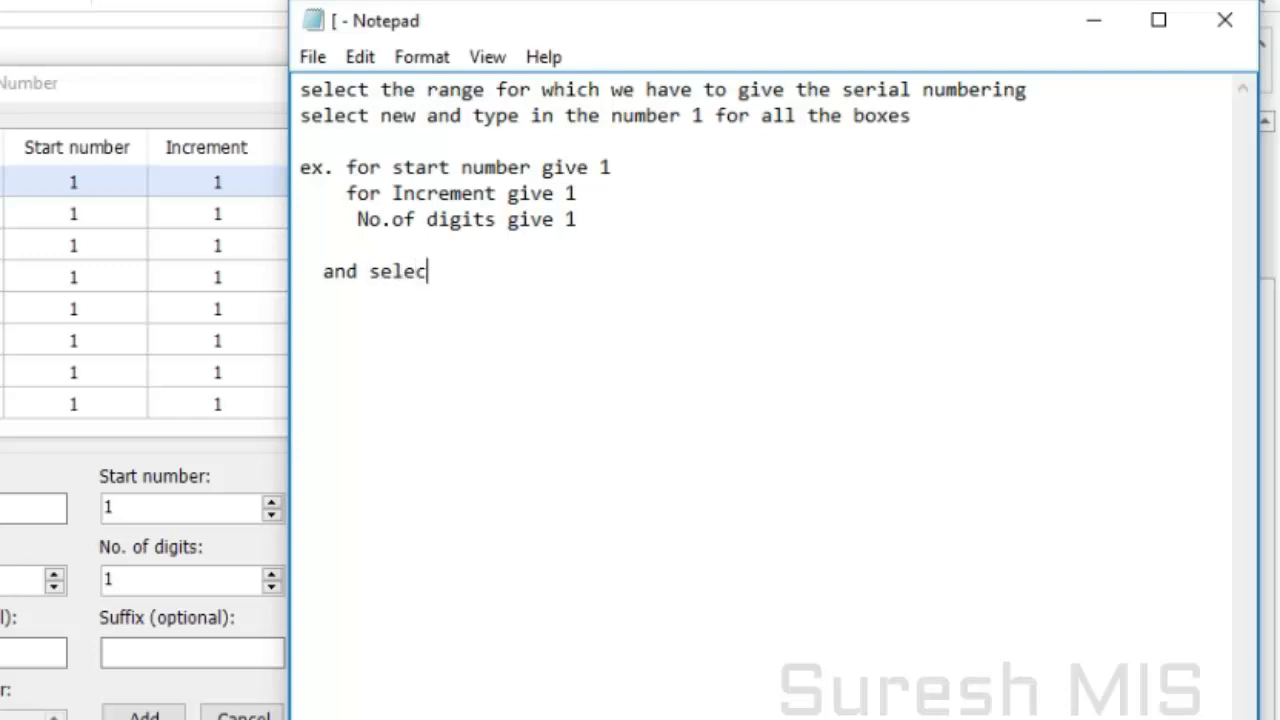
text(t Add)
Add the new sequence to the list in Excel, and write the note line "now Fill Range" in Notepad.
click(1091, 21)
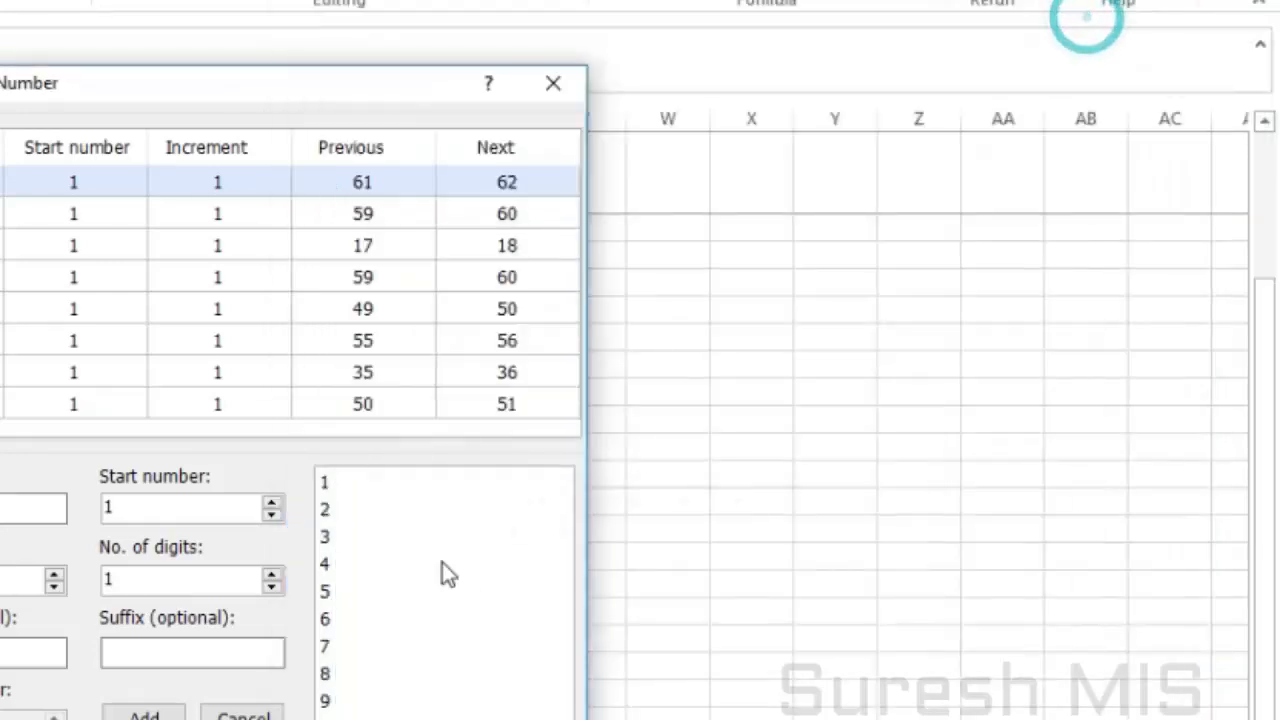
click(145, 714)
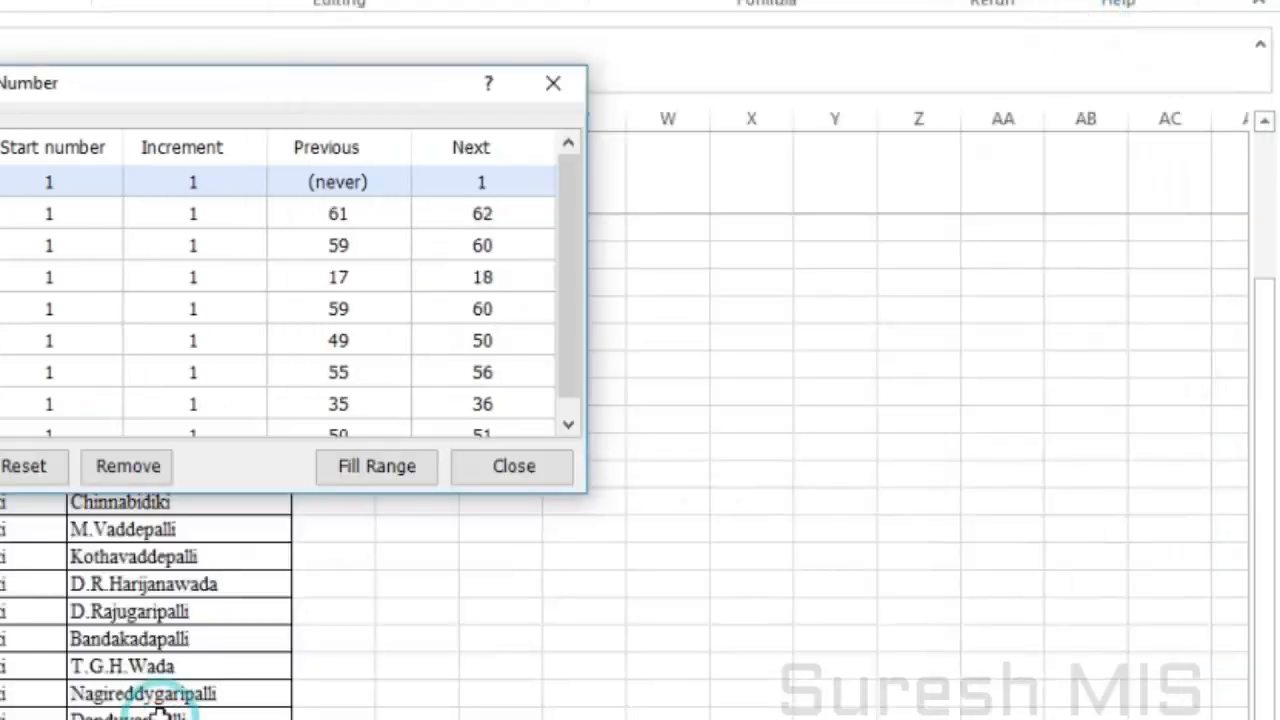
click(430, 717)
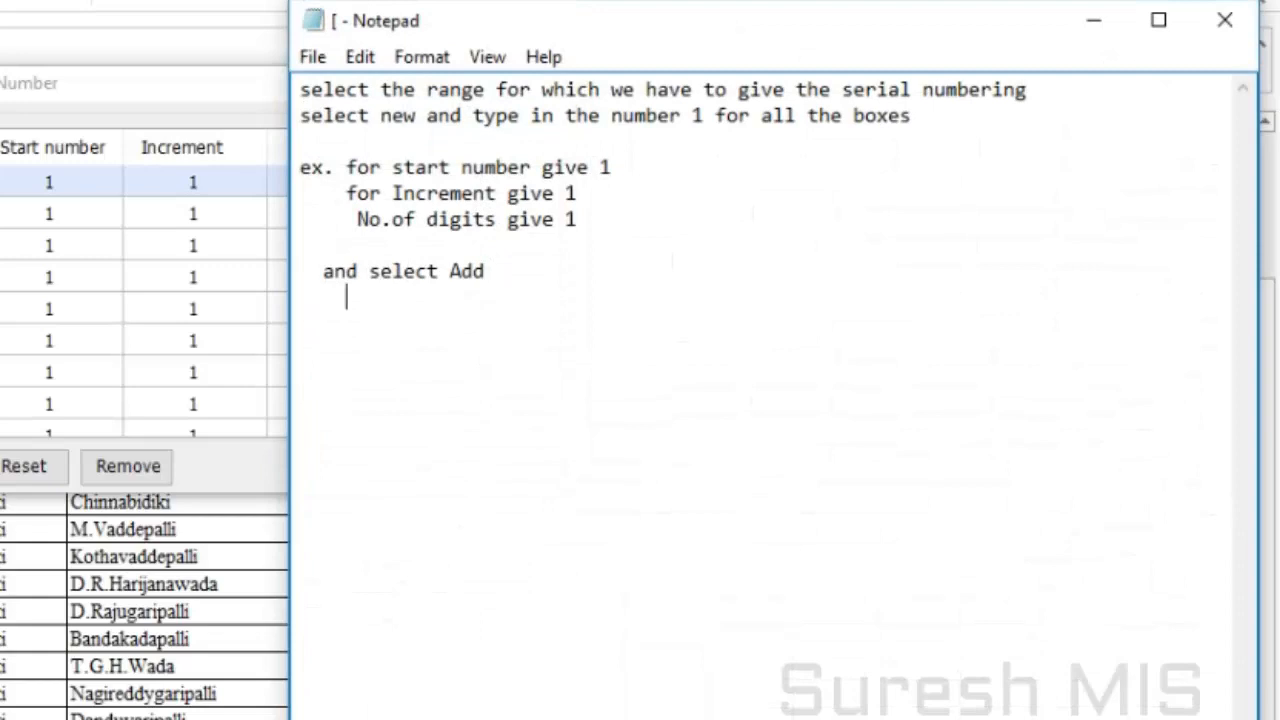
text(ow Fill Range)
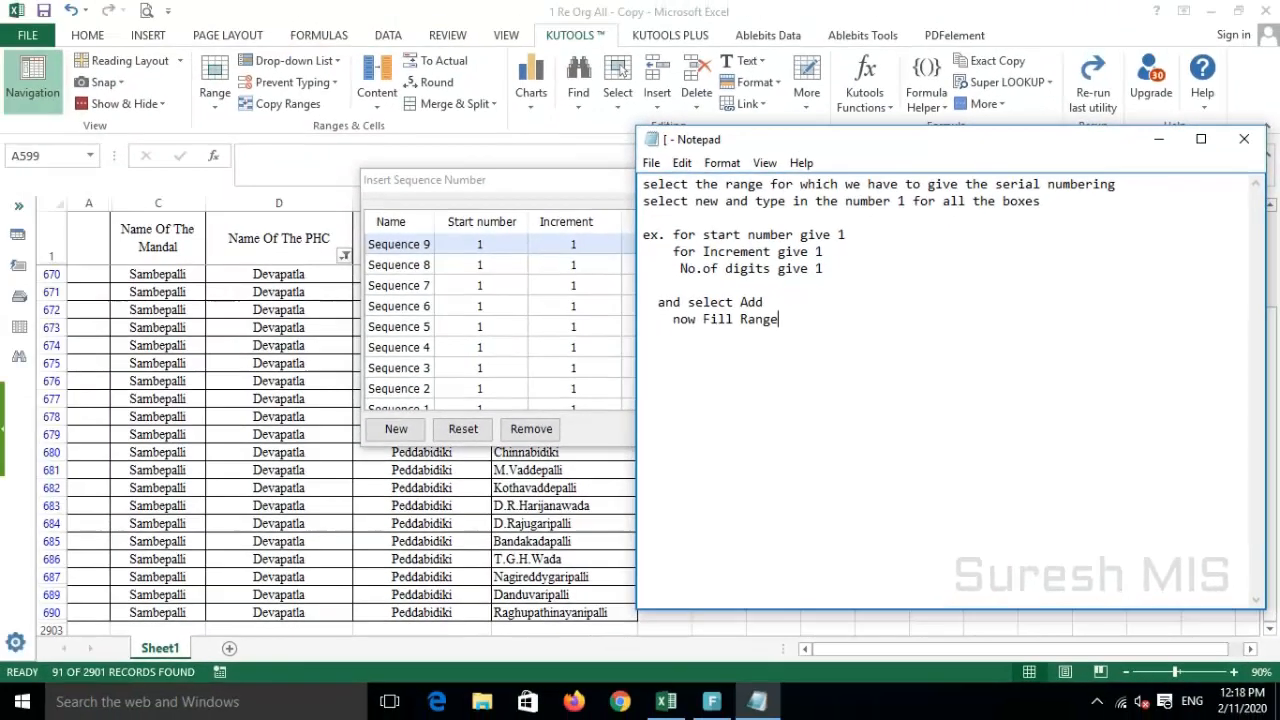
Move Notepad aside, fill the selected column A range with Sequence 9, and close the sequence dialog.
drag(912, 140, 1129, 156)
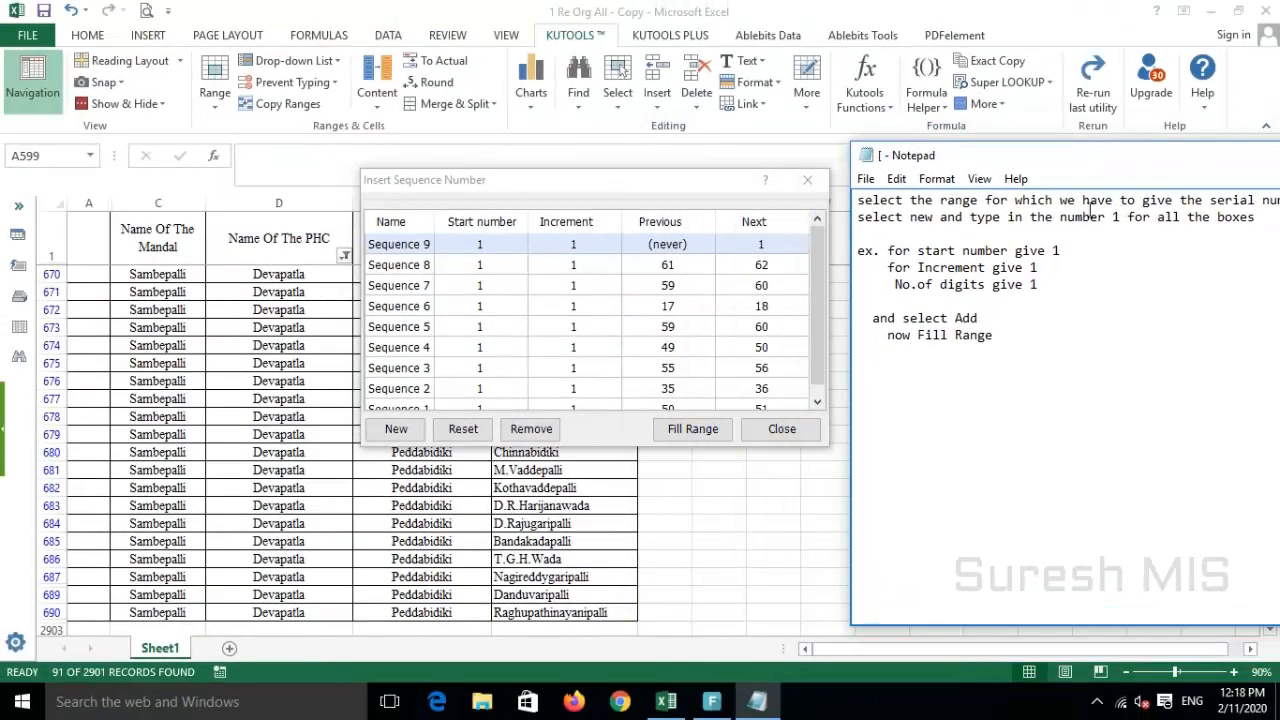
click(693, 429)
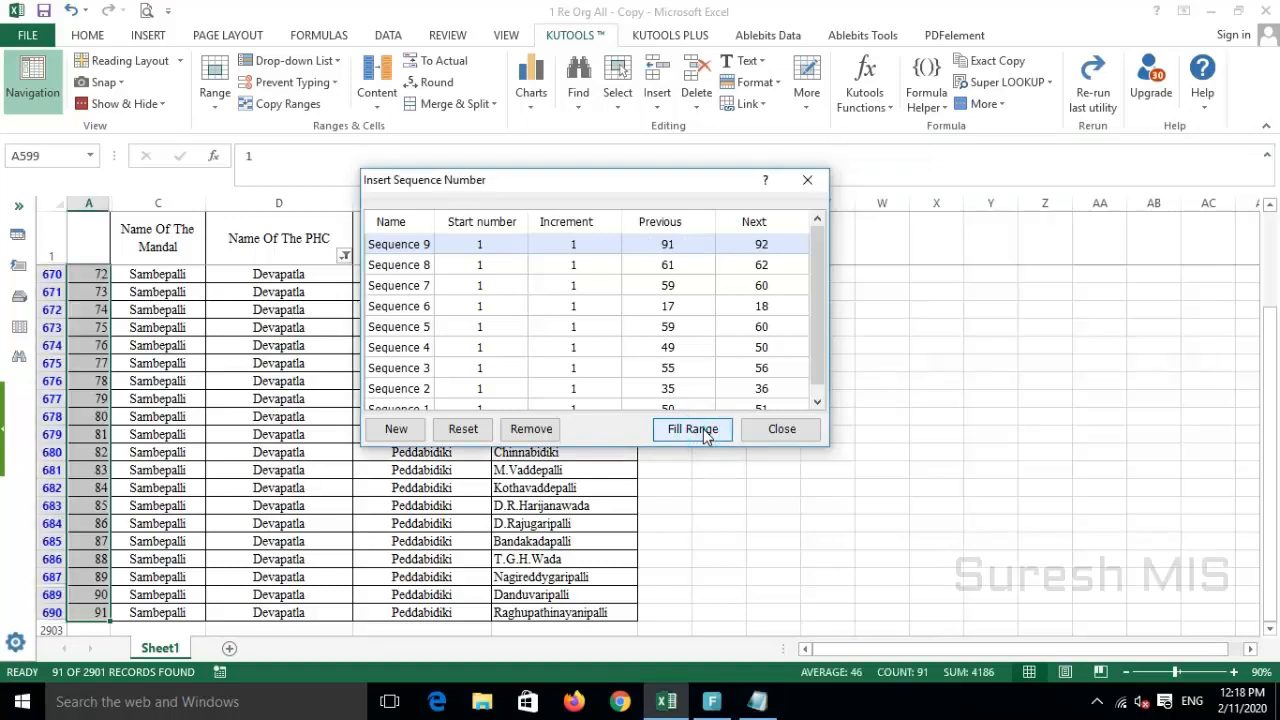
click(786, 430)
Check the serial numbers in column A from row 599 through row 690.
scroll(140, 350, up, 7)
scroll(133, 363, up, 17)
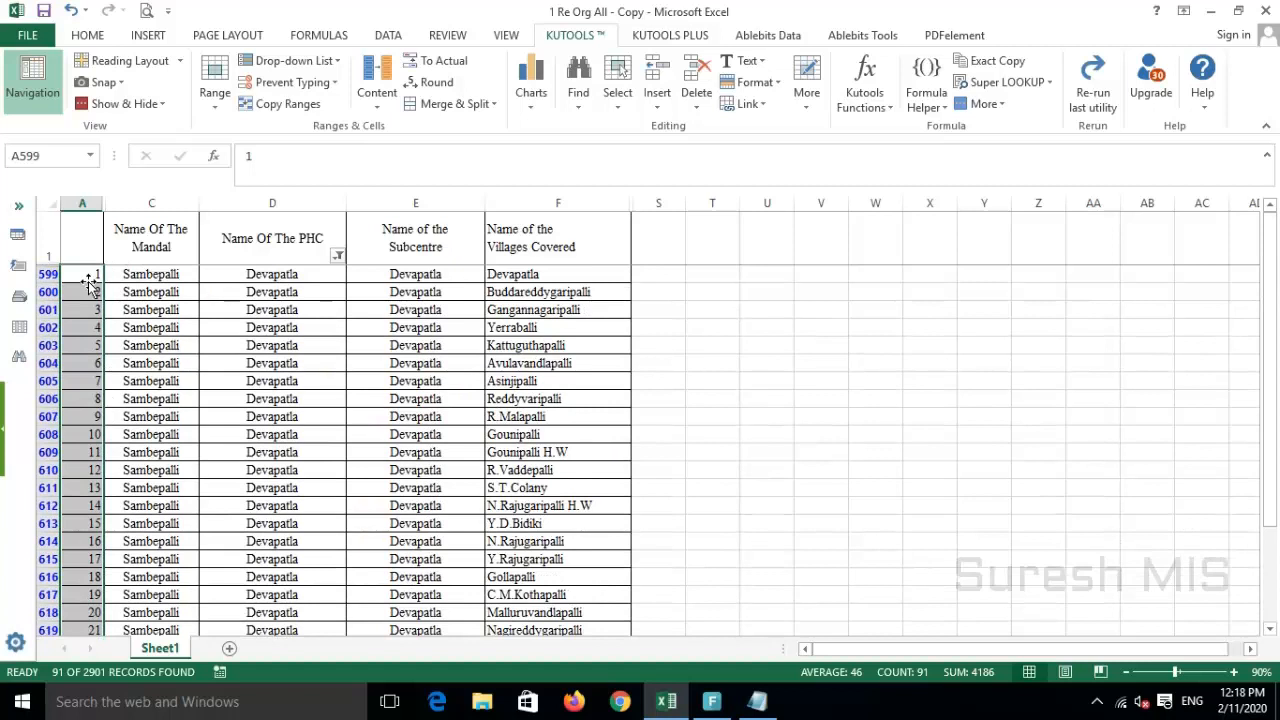
click(90, 285)
scroll(92, 440, down, 10)
scroll(92, 446, down, 18)
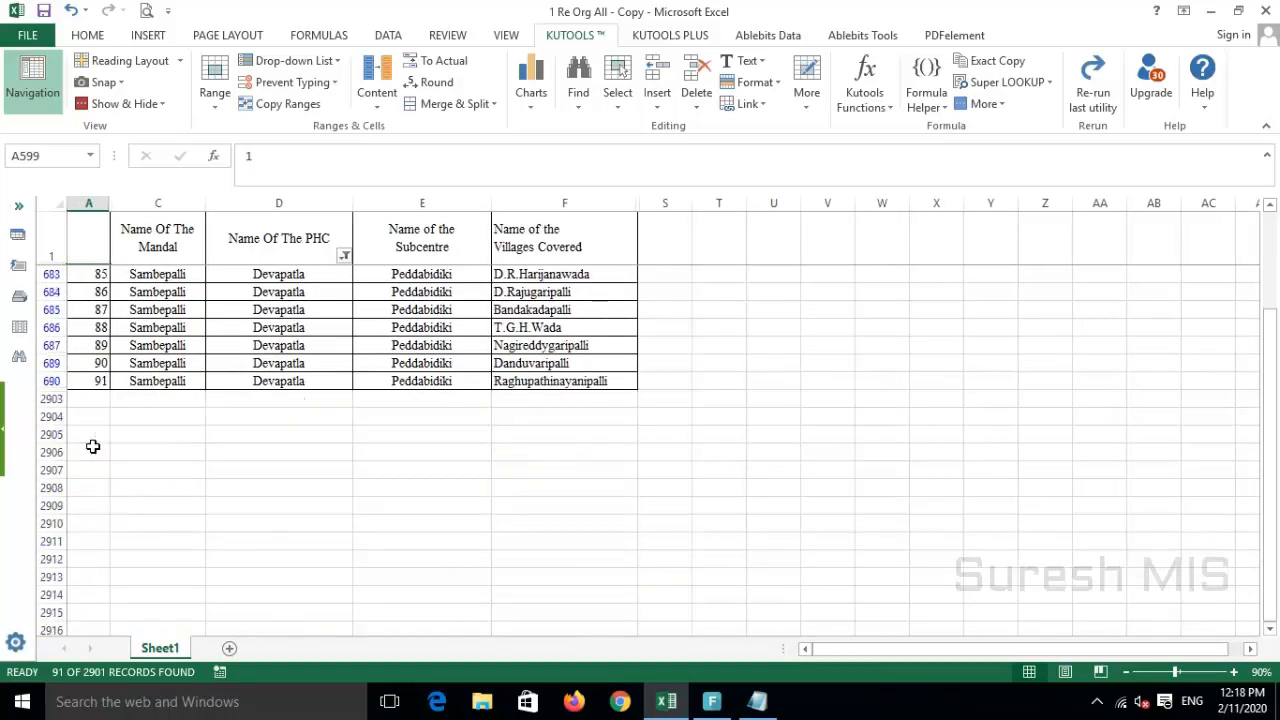
click(90, 381)
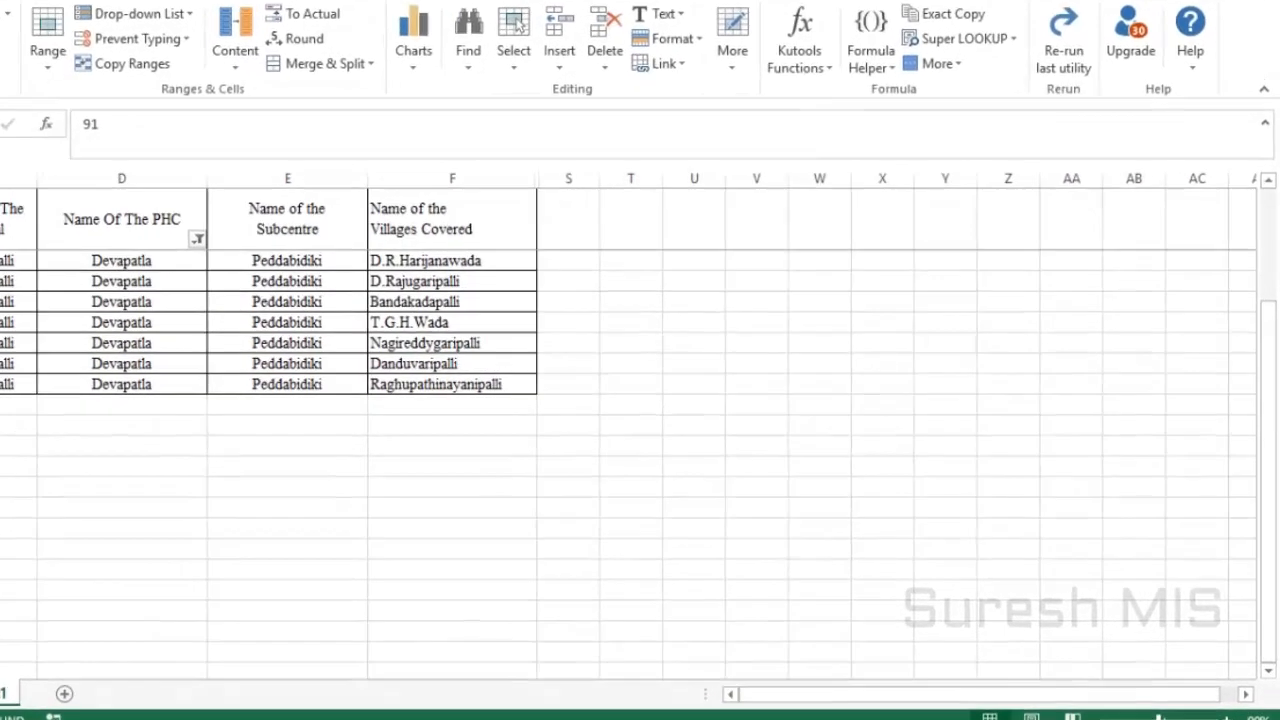
Switch to Notepad and add the lines "see its very simple" and "thanks for watching".
key(alt+Tab)
click(880, 431)
key(Return)
text(see ti)
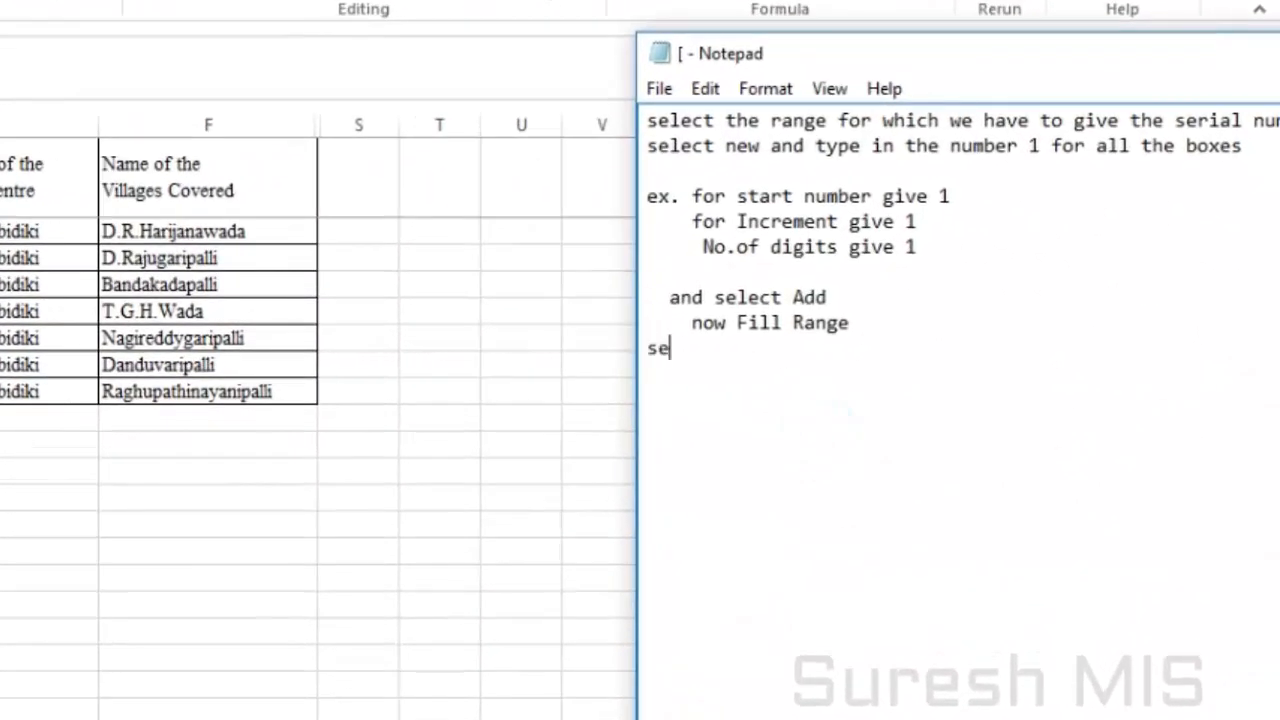
key(BackSpace)
key(BackSpace)
text(its very simple thanks for watching)
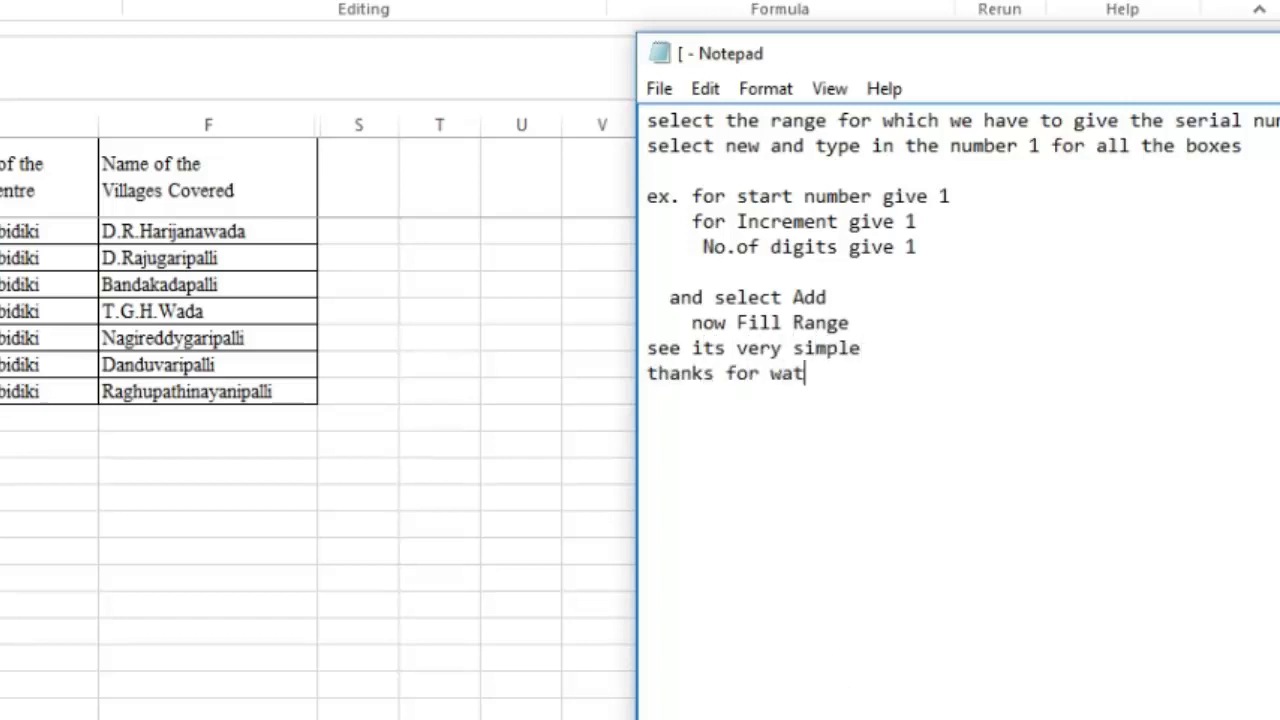
Leave a blank line, write "for more videos comment and like", and move the Notepad window so the whole note shows.
key(Return)
key(Return)
text(for more videwos)
key(BackSpace)
key(BackSpace)
key(BackSpace)
text(os)
key(BackSpace)
key(BackSpace)
key(BackSpace)
text(ow)
key(BackSpace)
text(s comment)
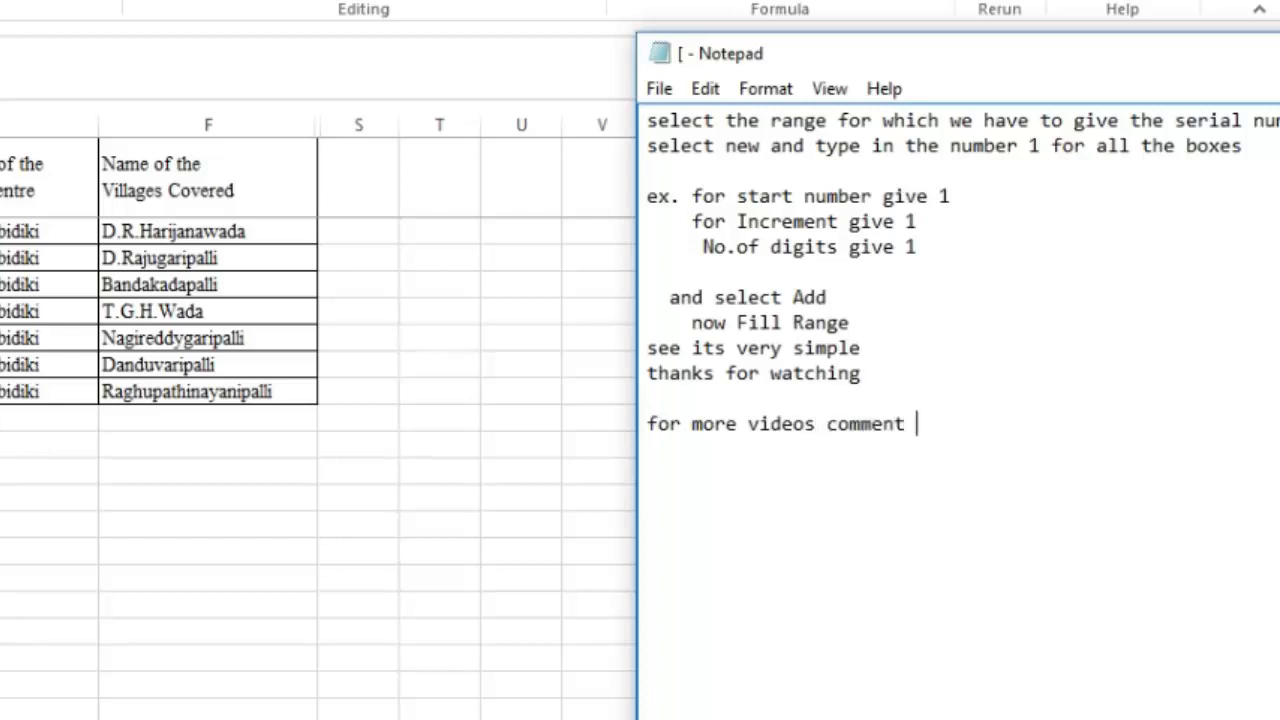
text( and like)
key(Return)
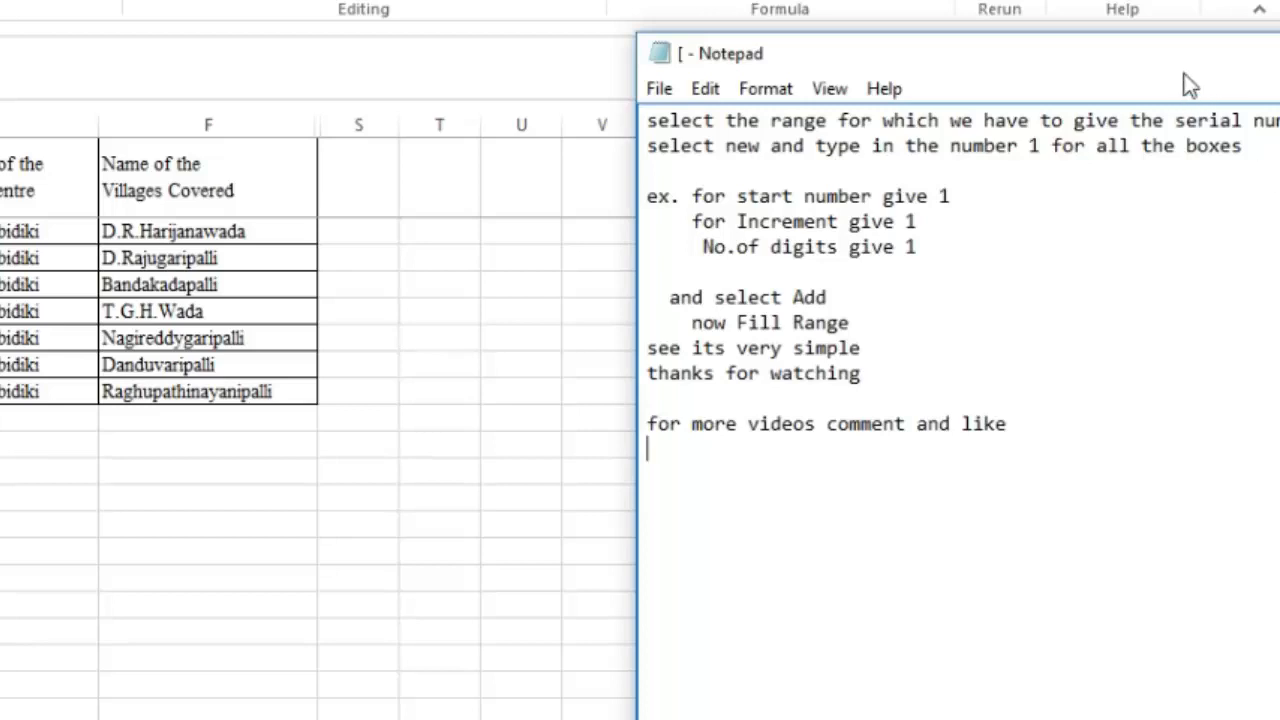
drag(1170, 57, 704, 57)
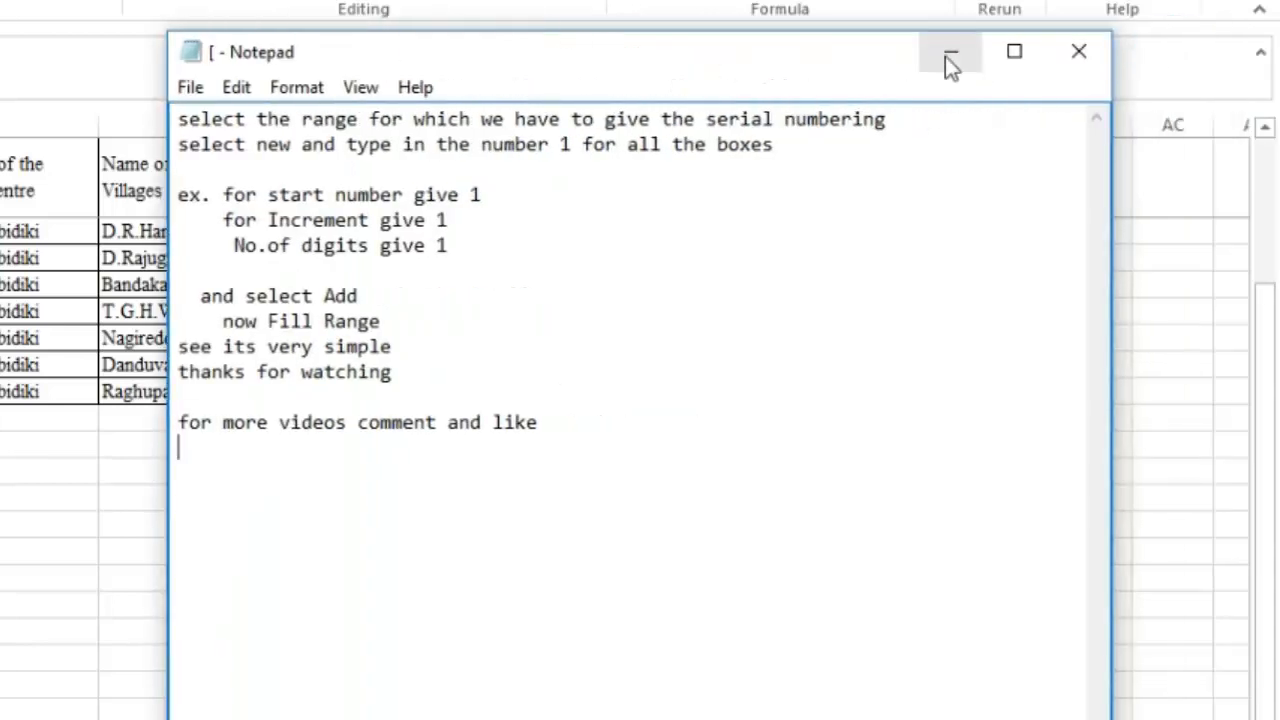